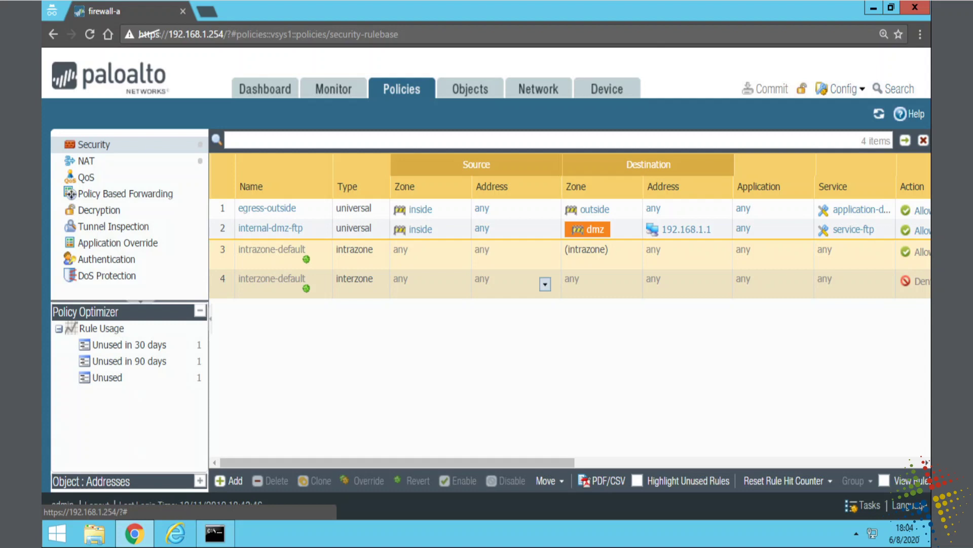
click(267, 206)
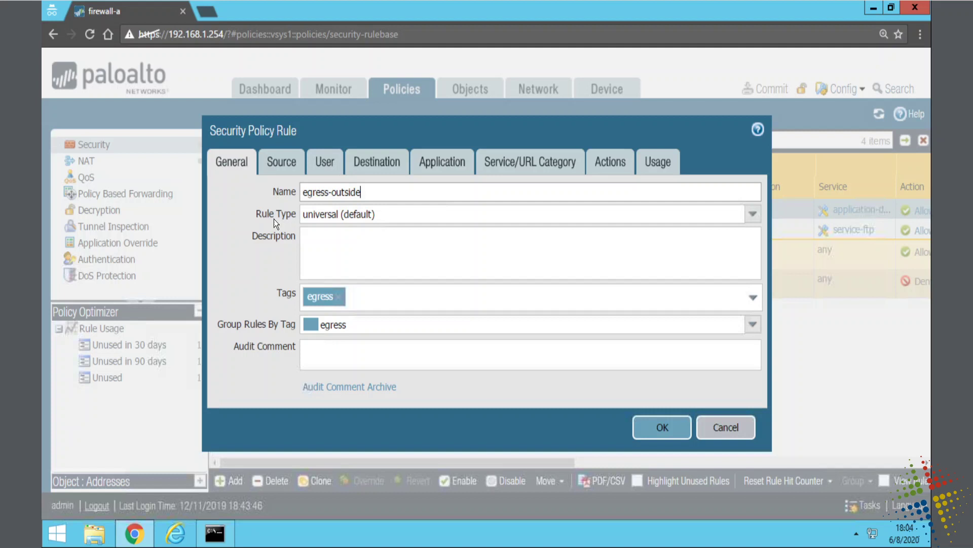
click(280, 163)
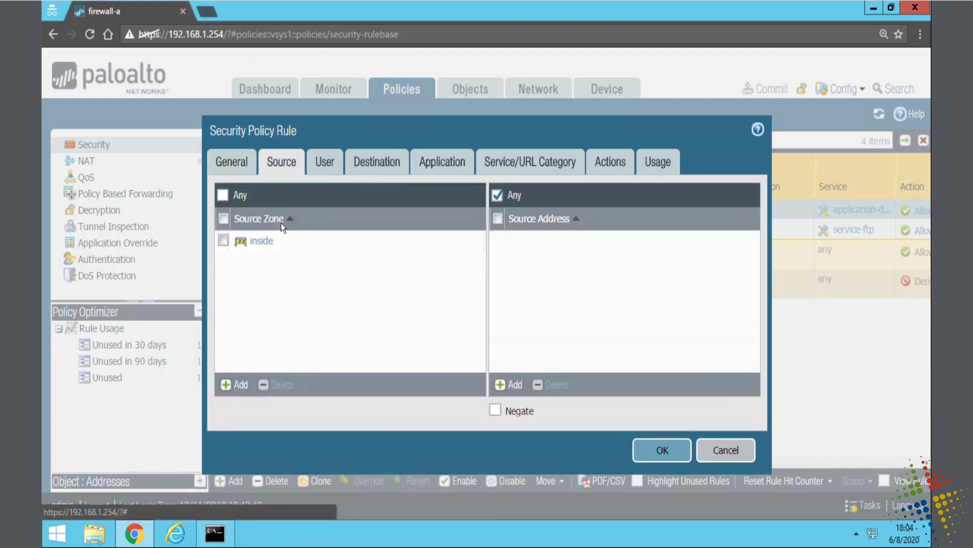
click(371, 161)
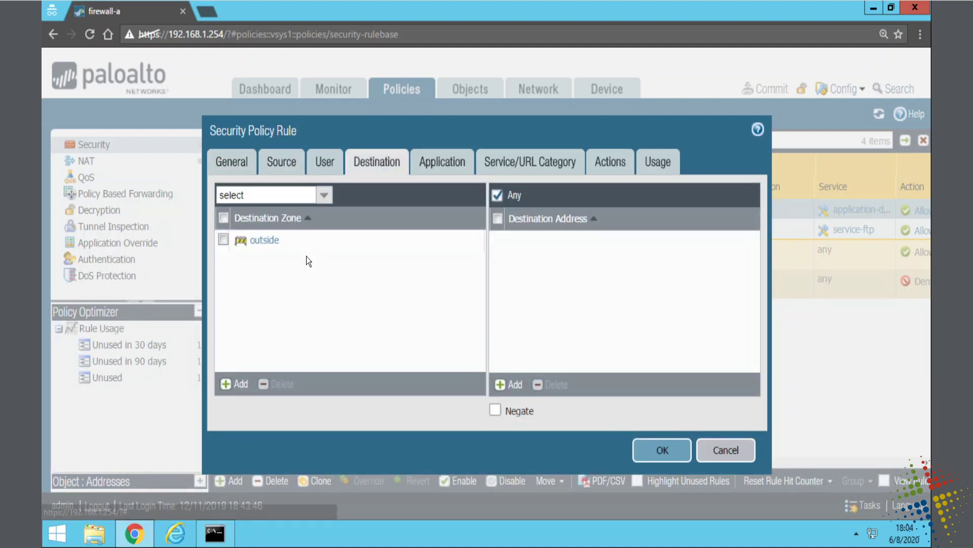
click(431, 166)
click(552, 168)
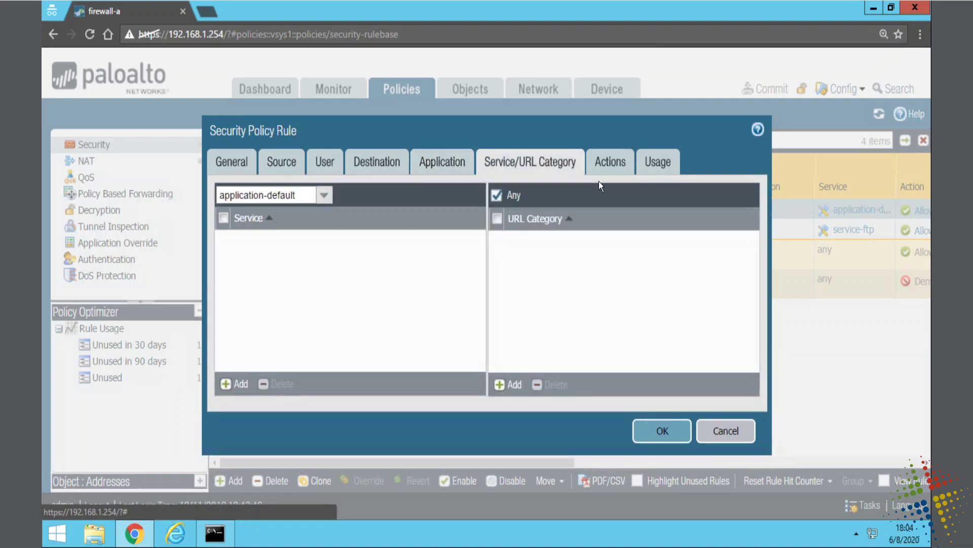
click(614, 162)
click(656, 162)
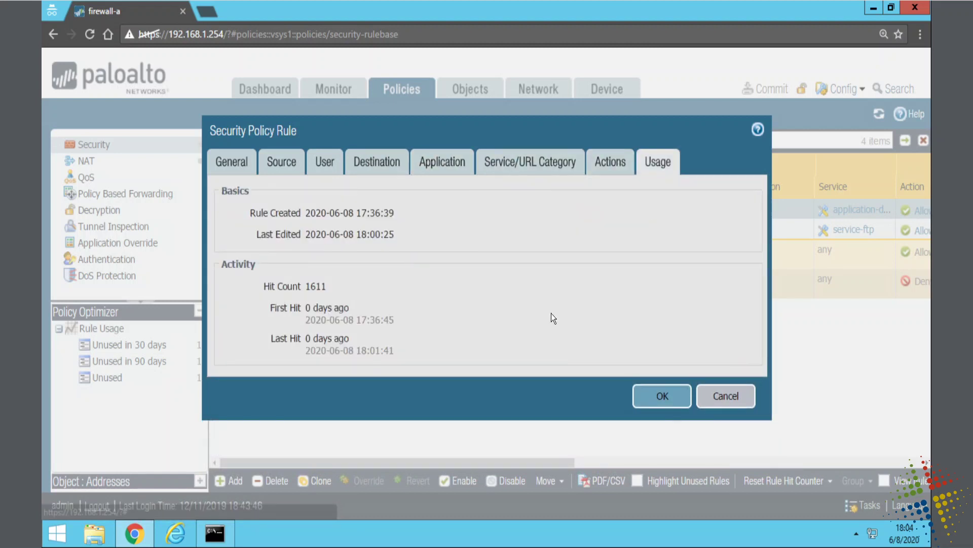
click(606, 161)
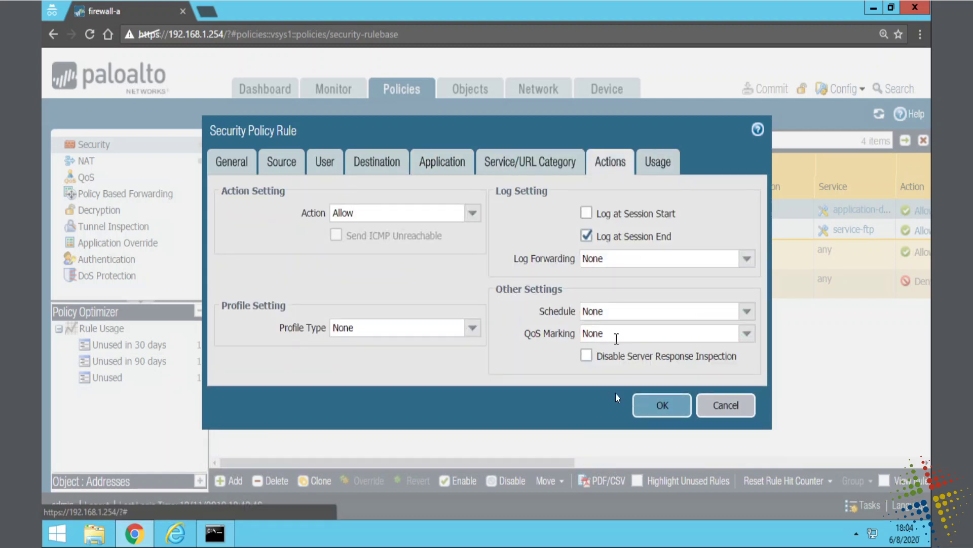
click(722, 406)
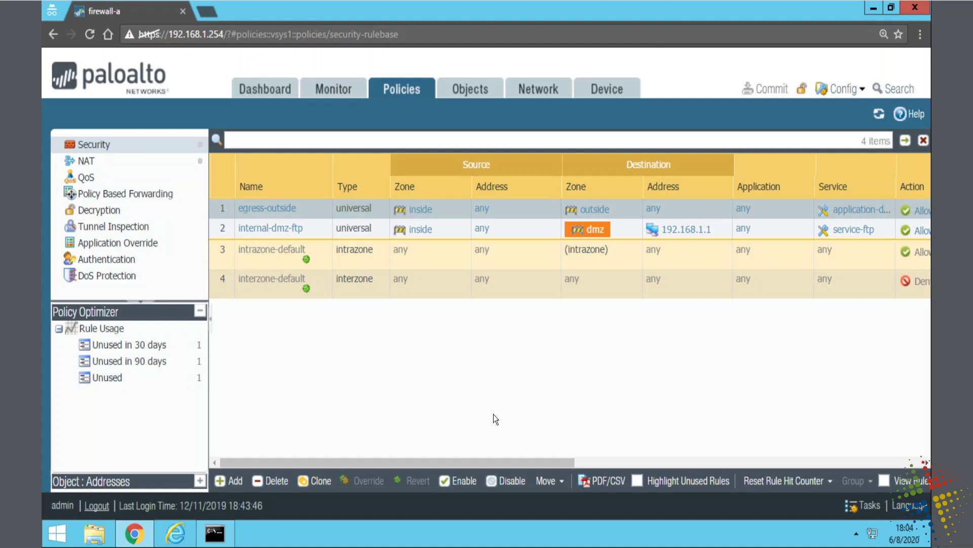
Stop and rerun the continuous ping -t google.com in Command Prompt.
click(217, 532)
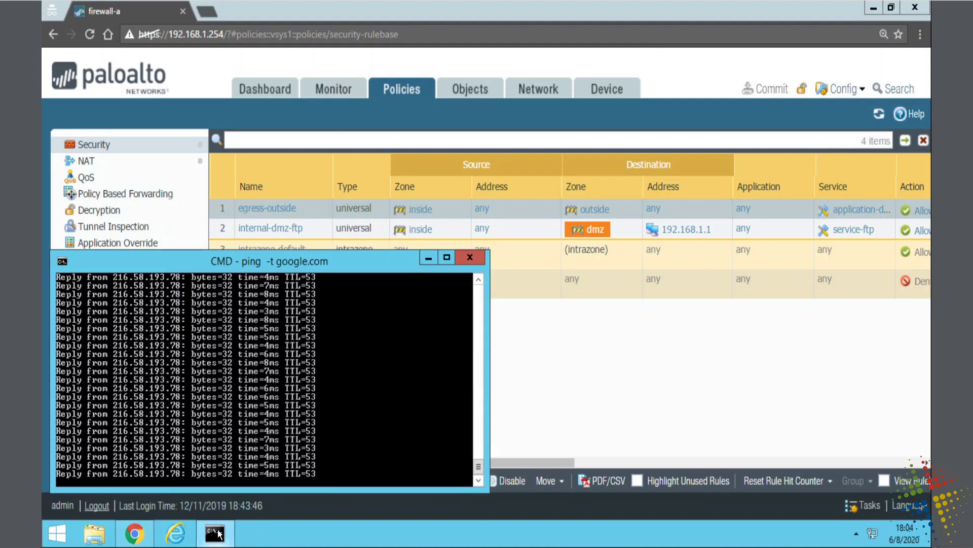
key(ctrl+c)
key(Up)
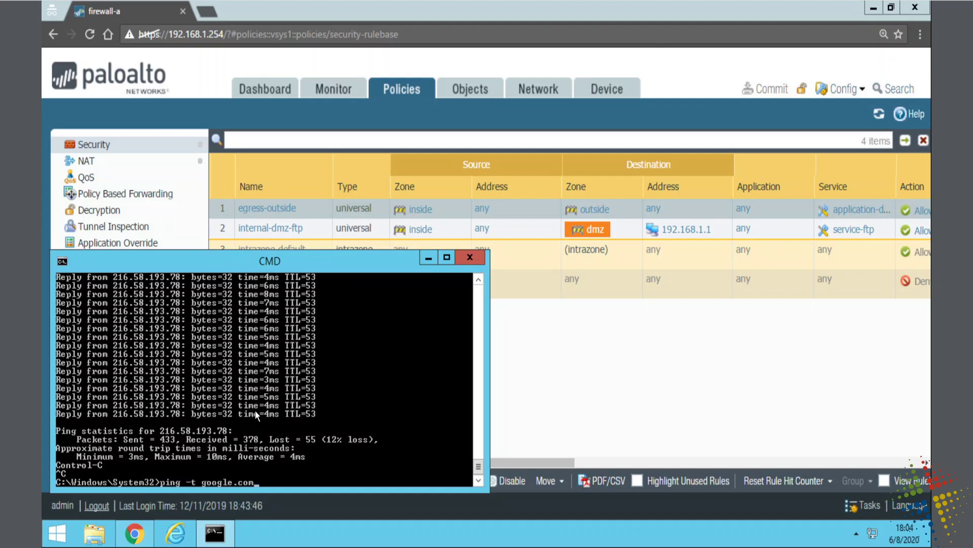
key(Return)
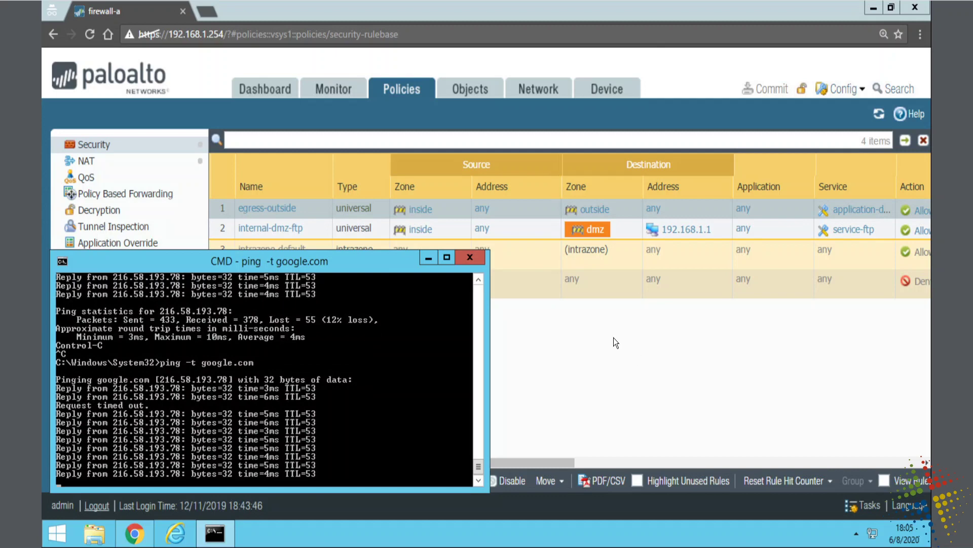
Open the egress-outside rule and add web-browsing as its first matched application.
click(278, 211)
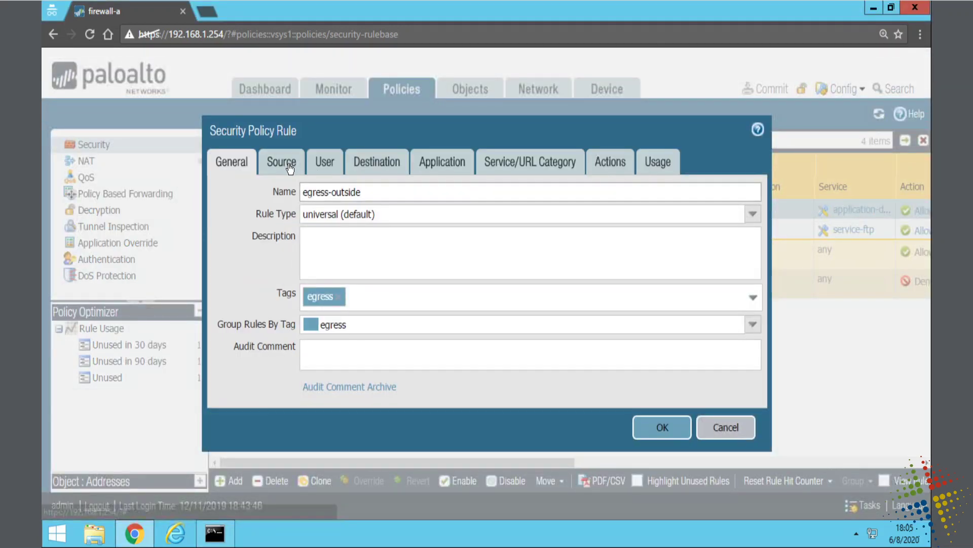
click(446, 167)
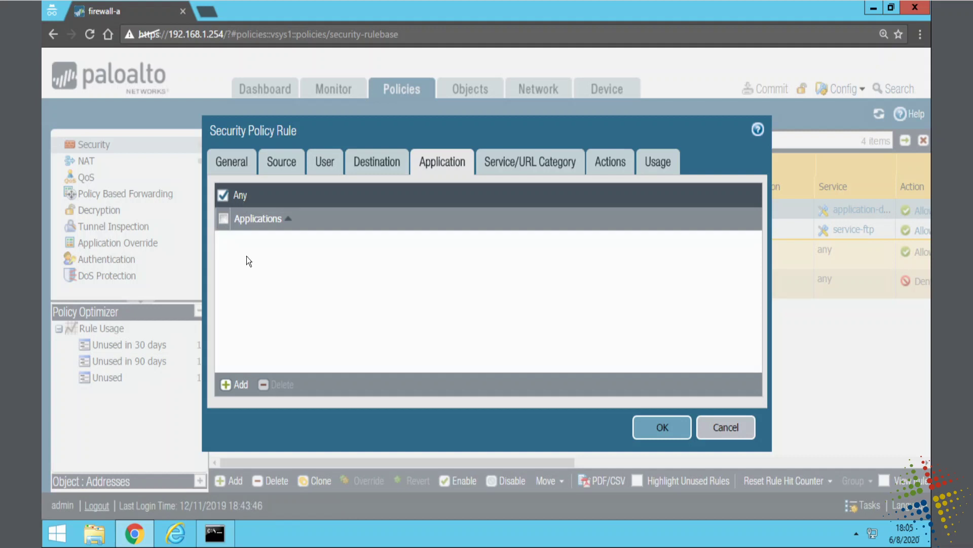
click(239, 390)
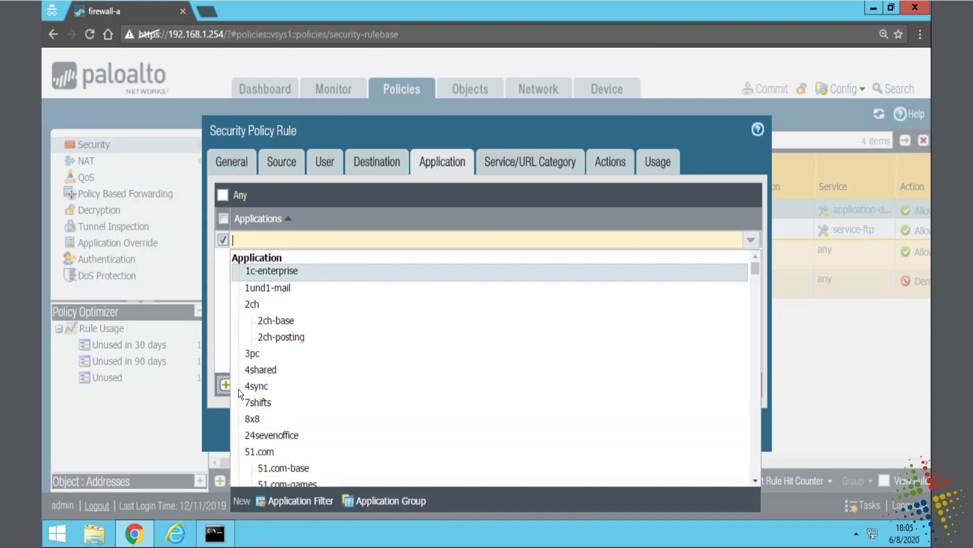
text(web-b)
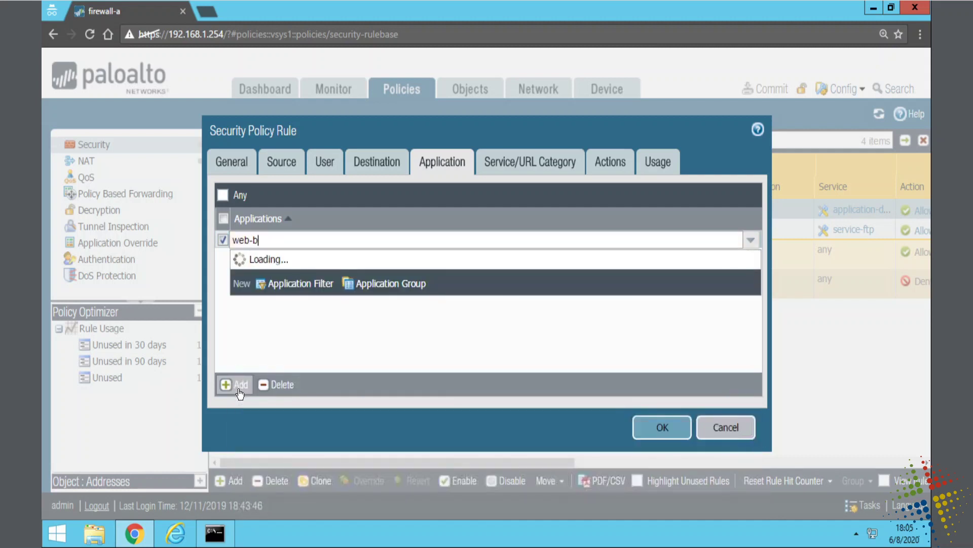
text(ro)
click(285, 273)
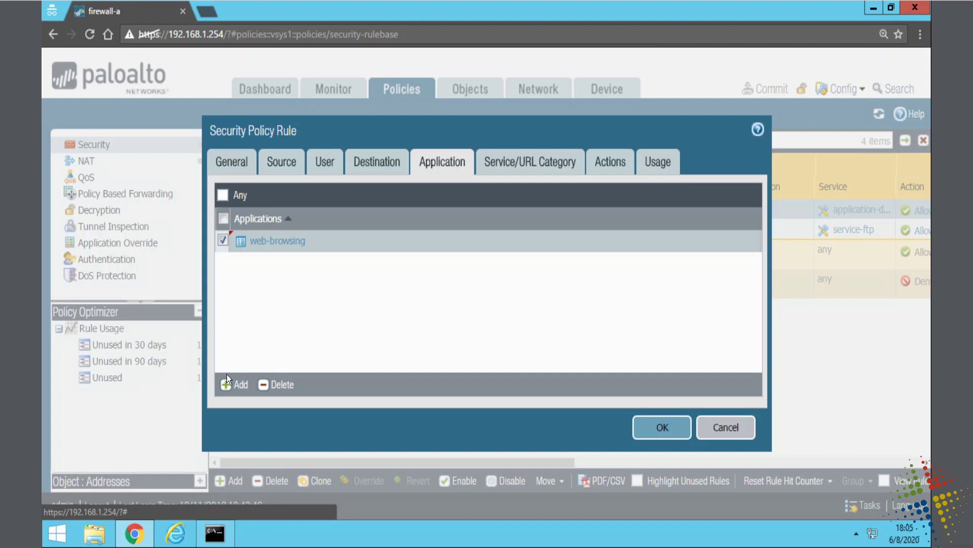
Add ssl and dns as the rule's second and third applications.
click(235, 385)
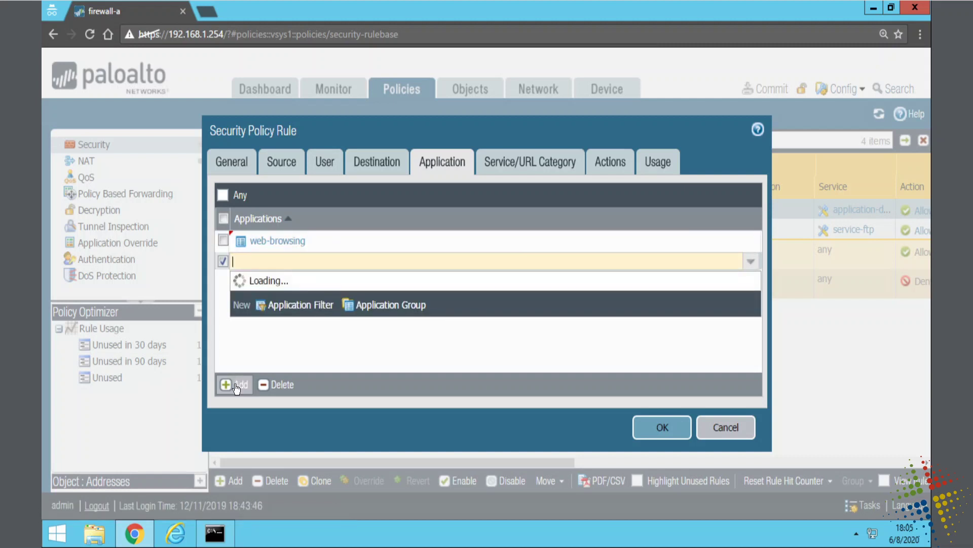
text(ssh)
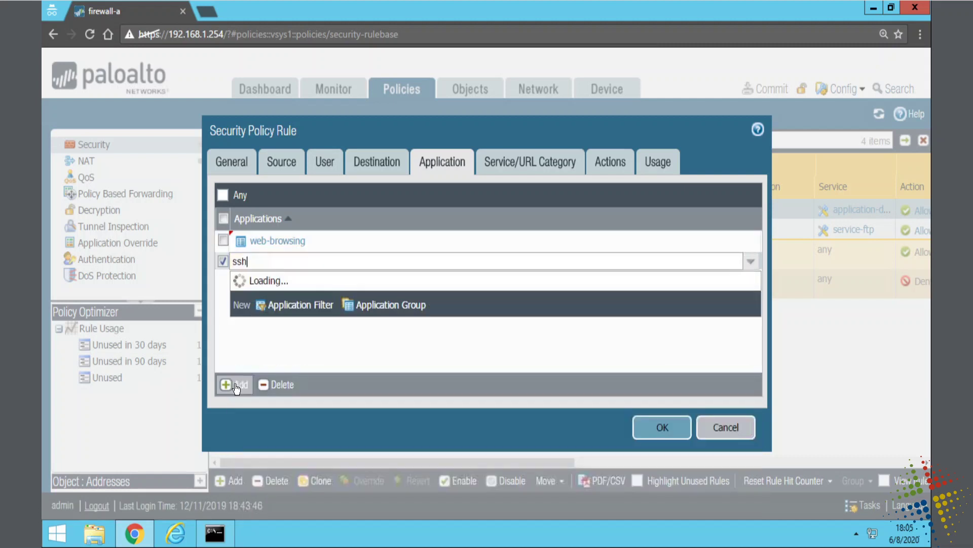
key(BackSpace)
text(l)
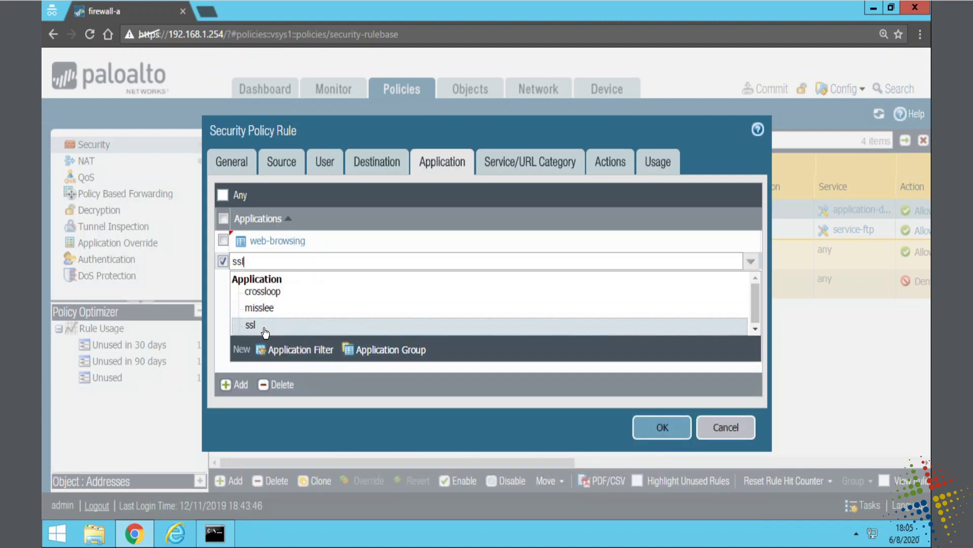
click(272, 326)
click(233, 385)
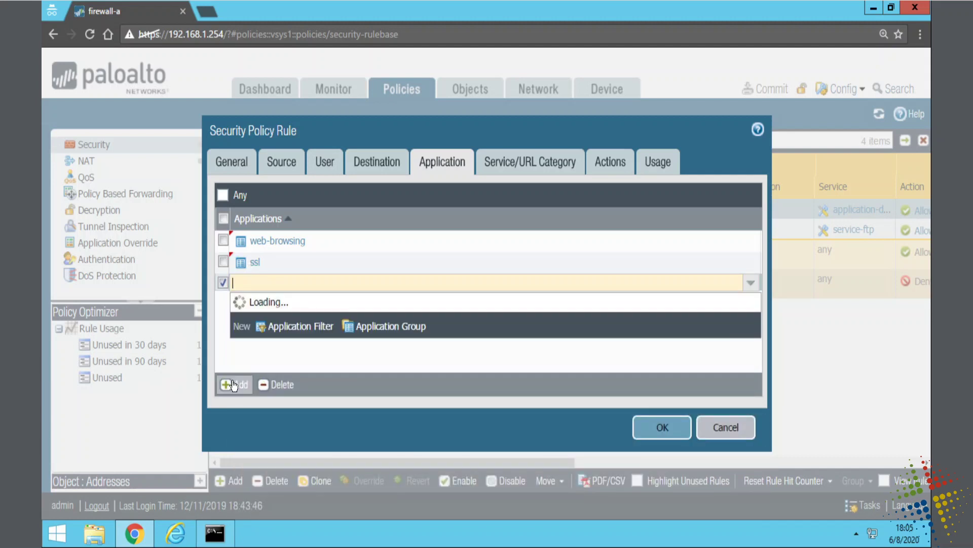
text(dns)
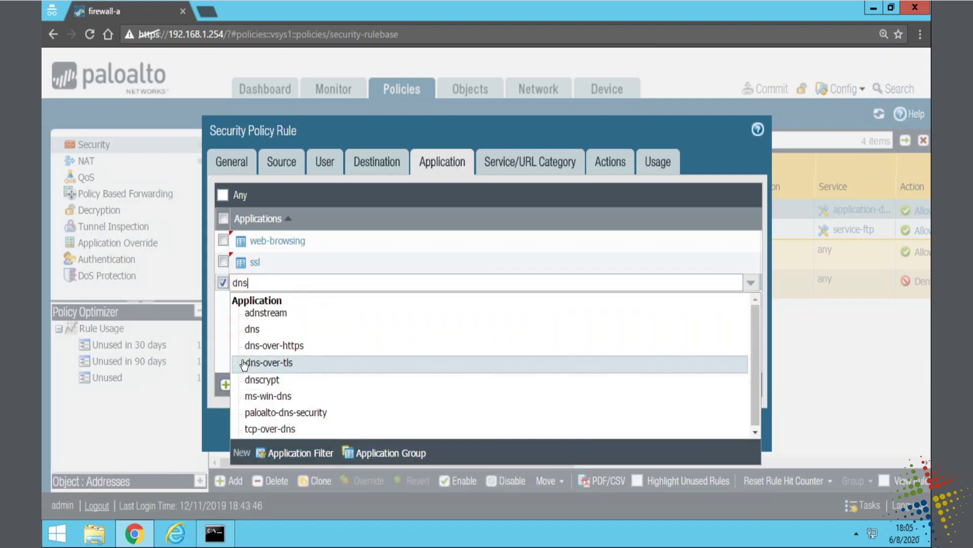
click(251, 329)
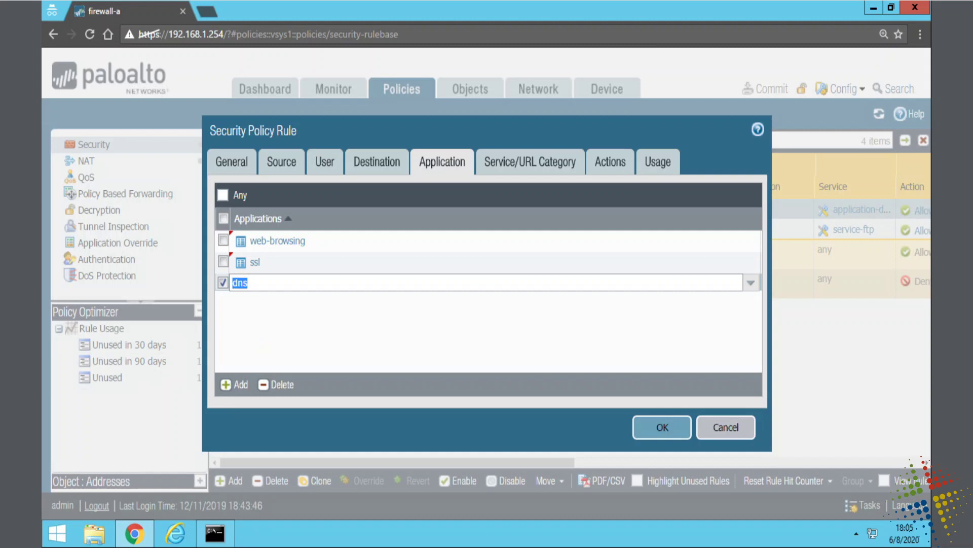
Annotate web-browsing with port 80 and ssl with port 443.
drag(313, 244, 354, 237)
key(ctrl+z)
drag(350, 235, 373, 236)
mouse_move(318, 263)
mouse_down()
mouse_move(353, 272)
mouse_move(379, 264)
mouse_move(376, 272)
mouse_up()
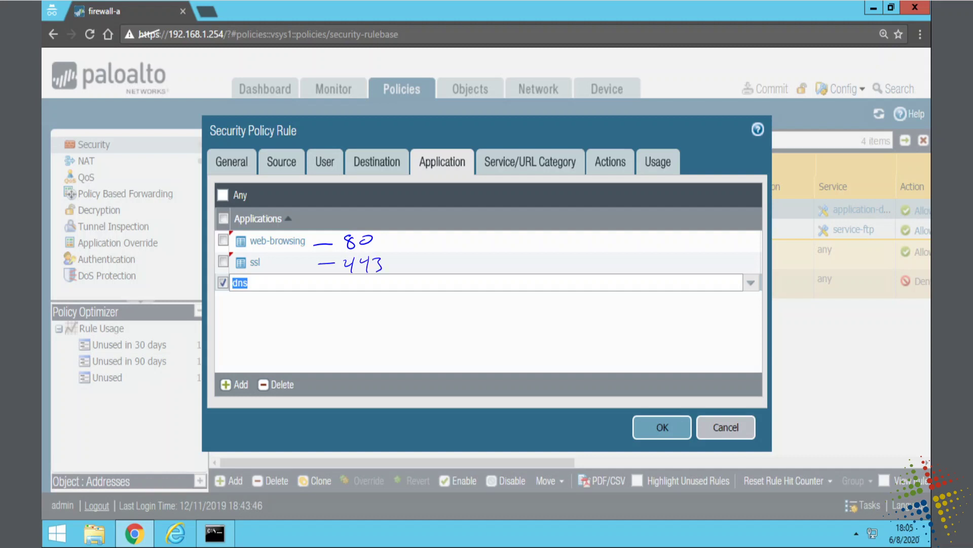
Annotate dns with ports 53/tcp and 53/udp, and accept dns as the third application.
drag(316, 283, 345, 288)
key(ctrl+z)
key(ctrl+z)
mouse_move(347, 278)
mouse_down()
mouse_move(356, 276)
mouse_move(363, 293)
mouse_move(381, 292)
mouse_up()
drag(377, 282, 400, 289)
drag(400, 282, 428, 289)
mouse_move(430, 278)
mouse_down()
mouse_move(443, 290)
mouse_move(486, 283)
mouse_up()
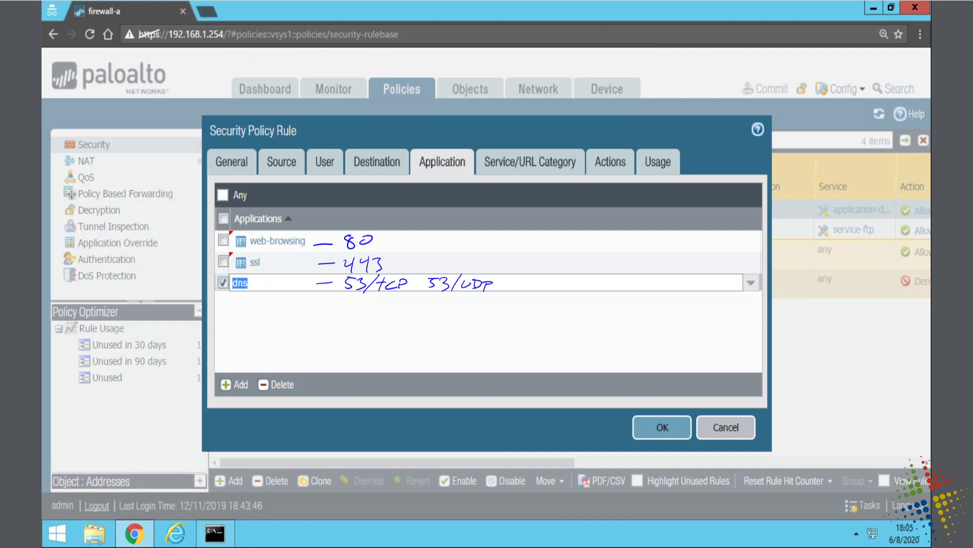
mouse_move(237, 227)
mouse_down()
mouse_move(304, 291)
mouse_move(237, 306)
mouse_move(238, 226)
mouse_up()
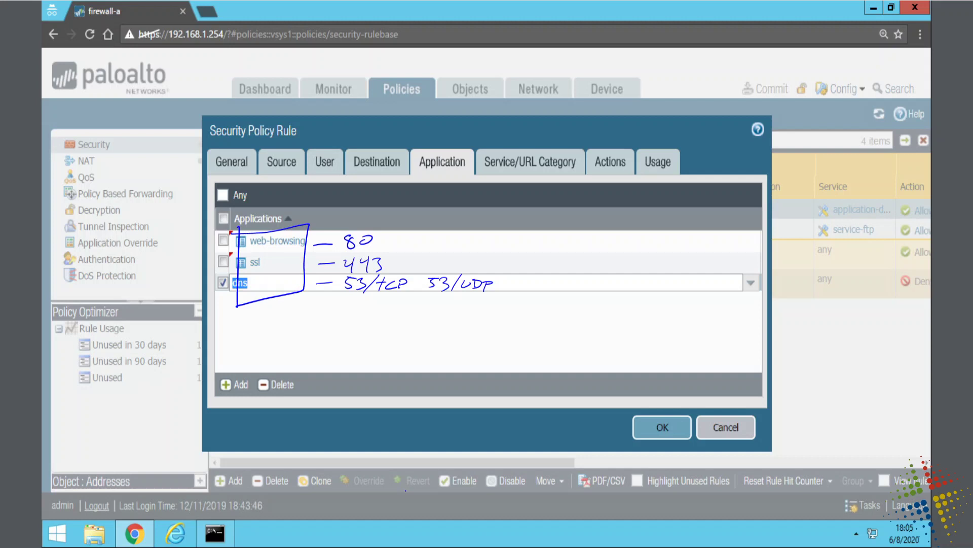
key(Escape)
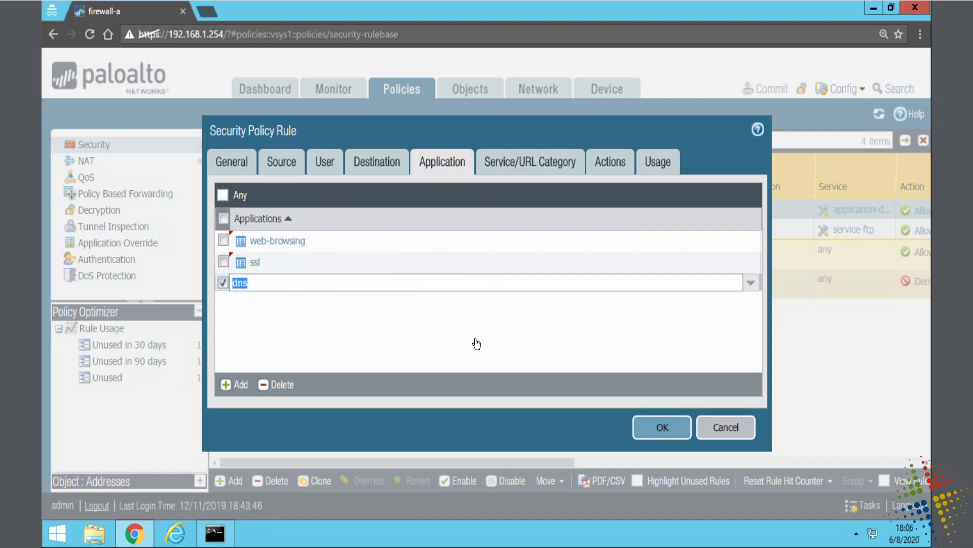
Save the egress-outside rule with web-browsing, ssl and dns, and commit the configuration to the firewall.
click(479, 346)
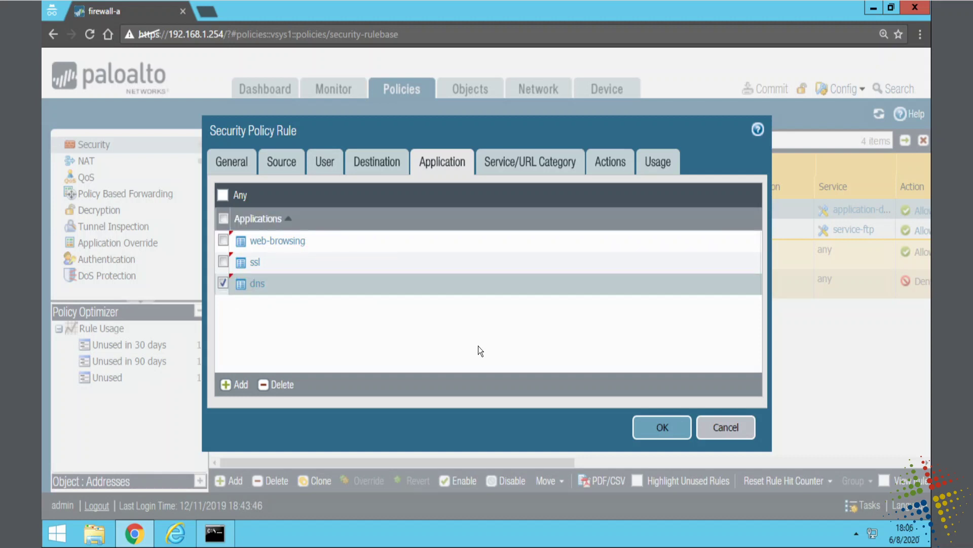
click(659, 433)
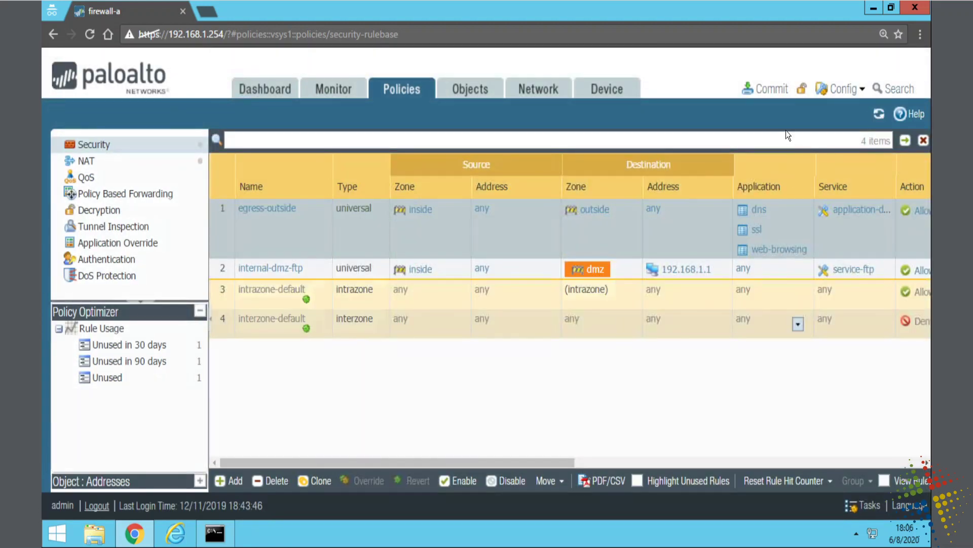
click(769, 90)
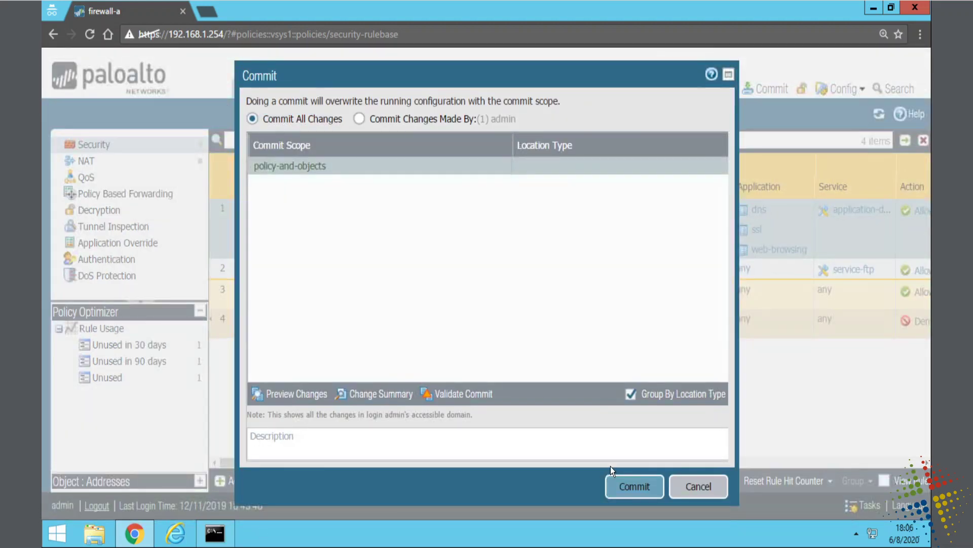
click(660, 487)
click(215, 533)
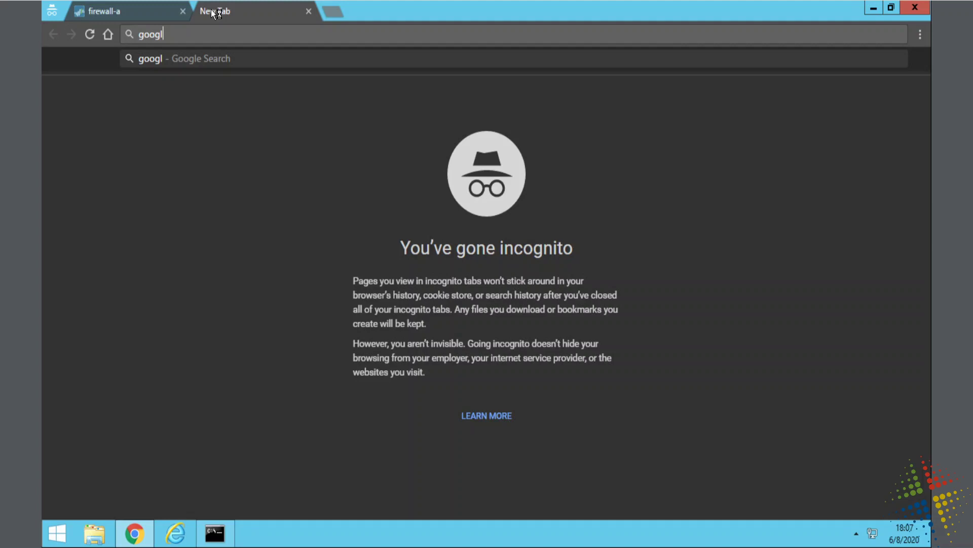
Enter google.com in Chrome's address bar.
key(Return)
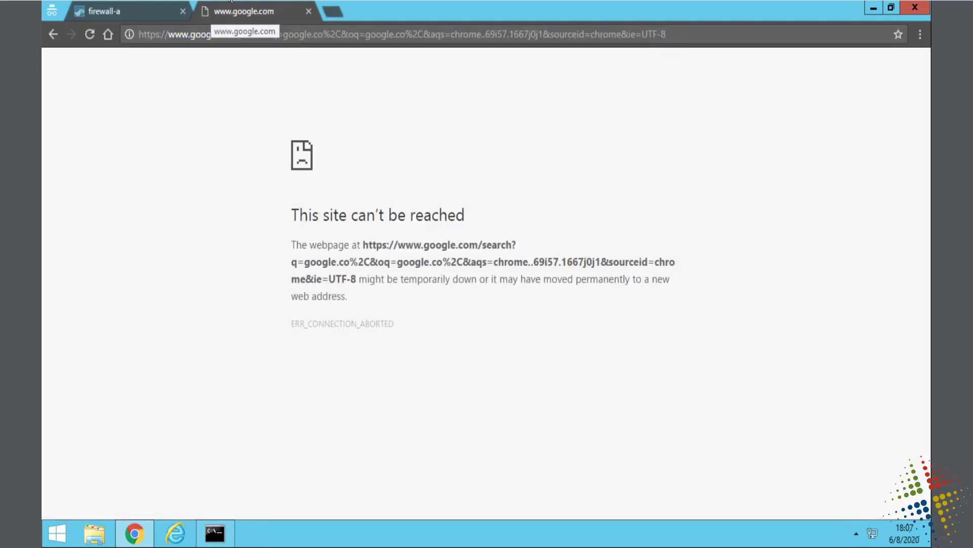
click(243, 38)
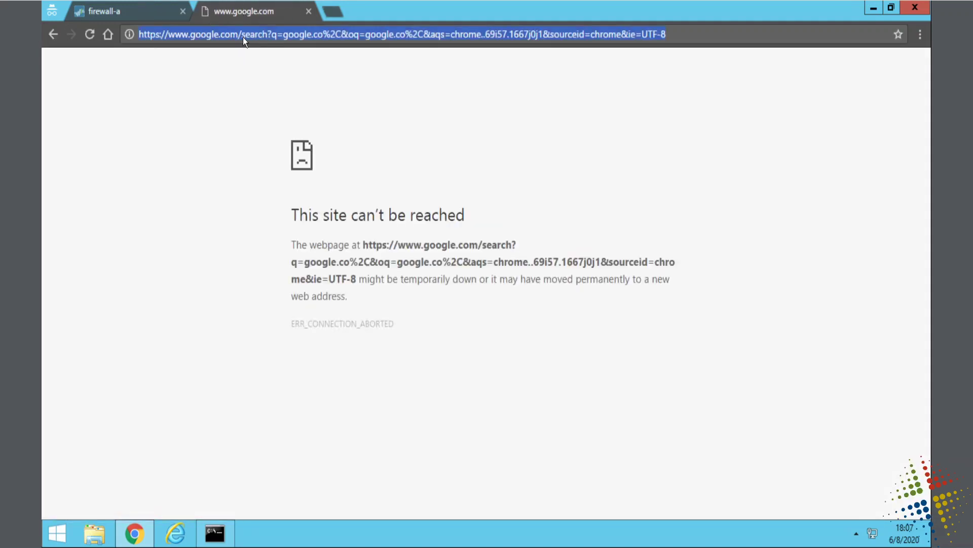
text(google.c)
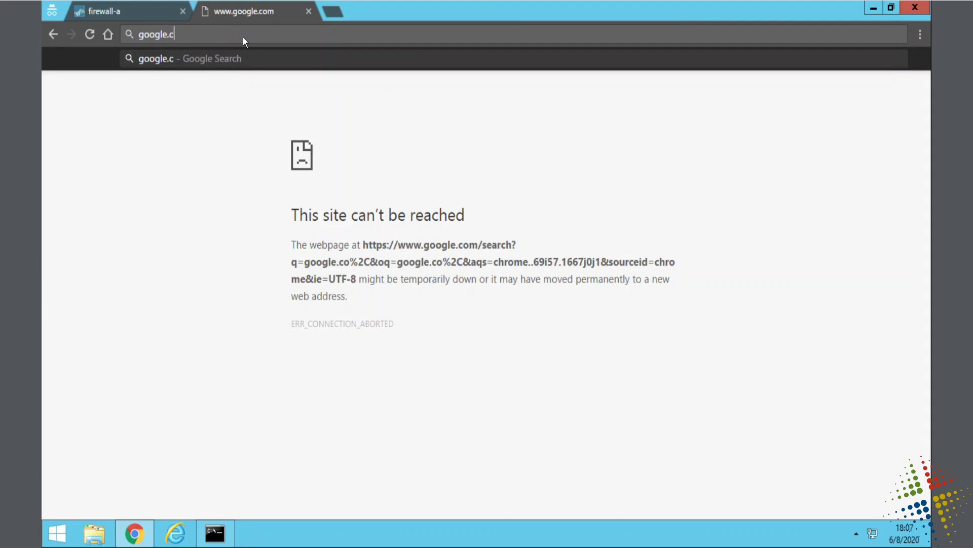
text(om)
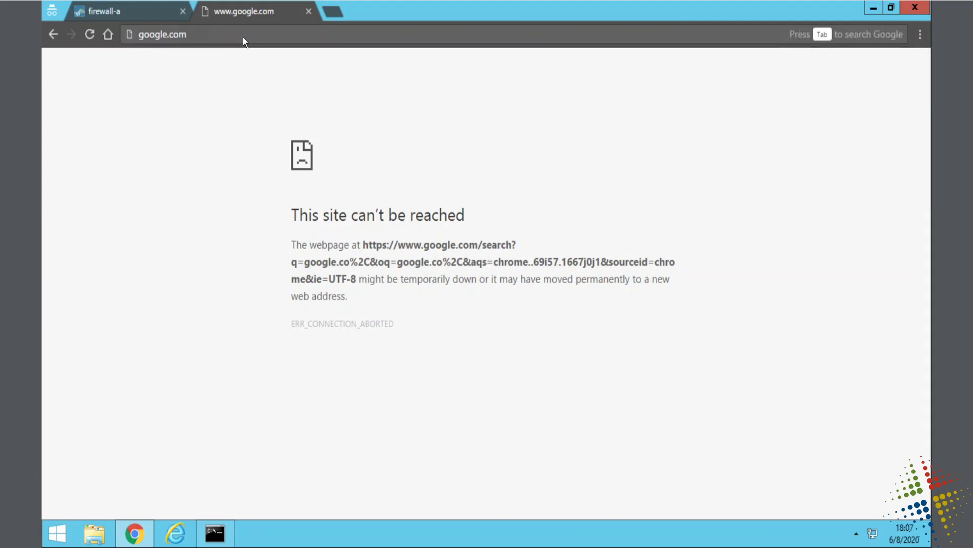
Load msn.com in a new incognito tab, confirm the ping times out, and return to the firewall policies.
click(337, 15)
text(msn)
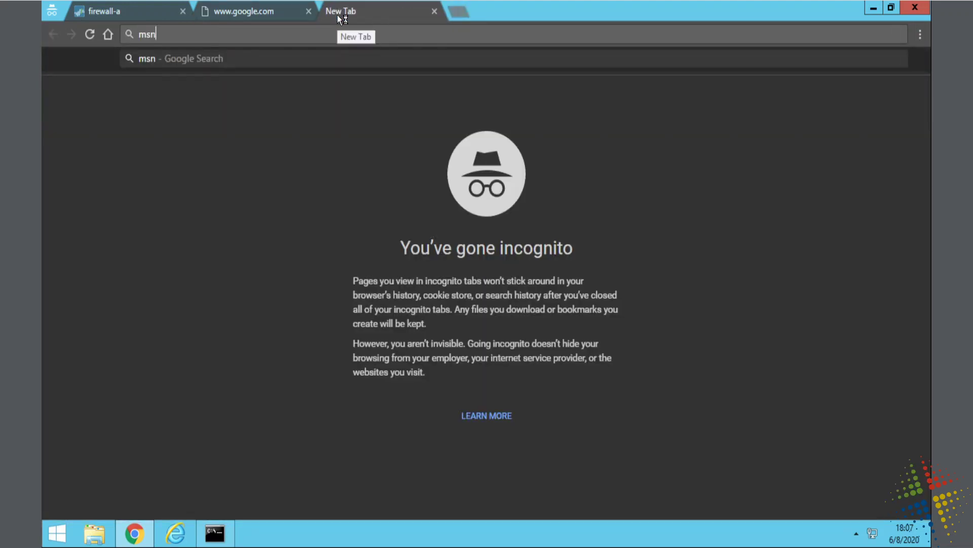
text(.com)
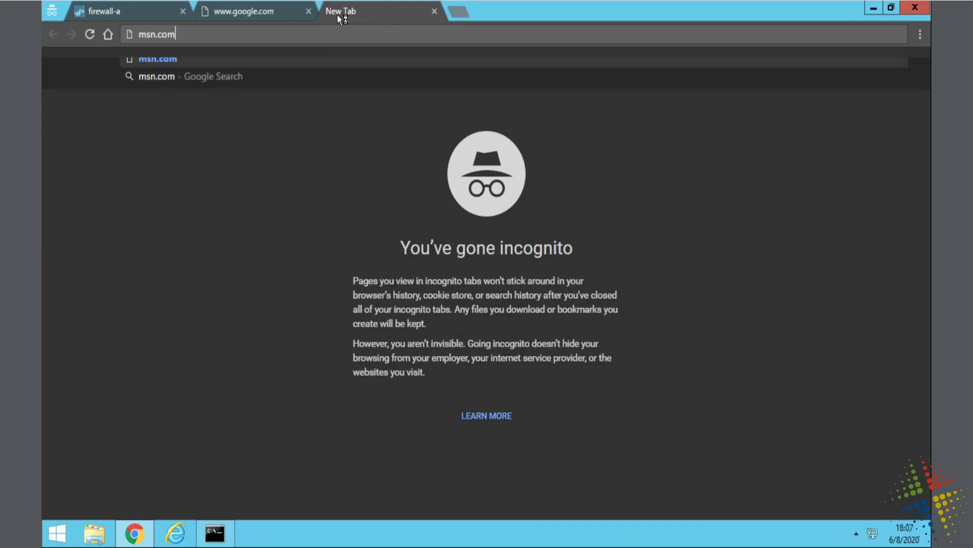
key(Return)
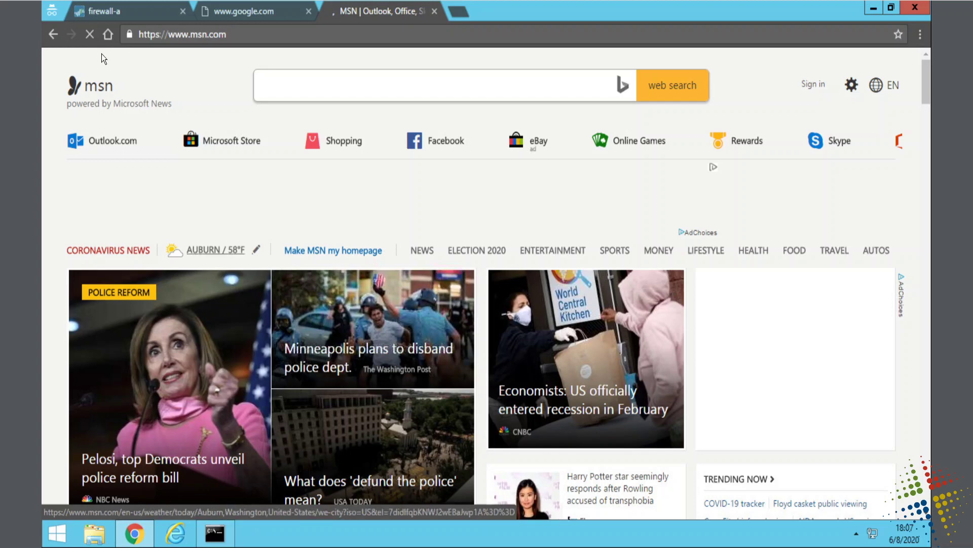
click(209, 540)
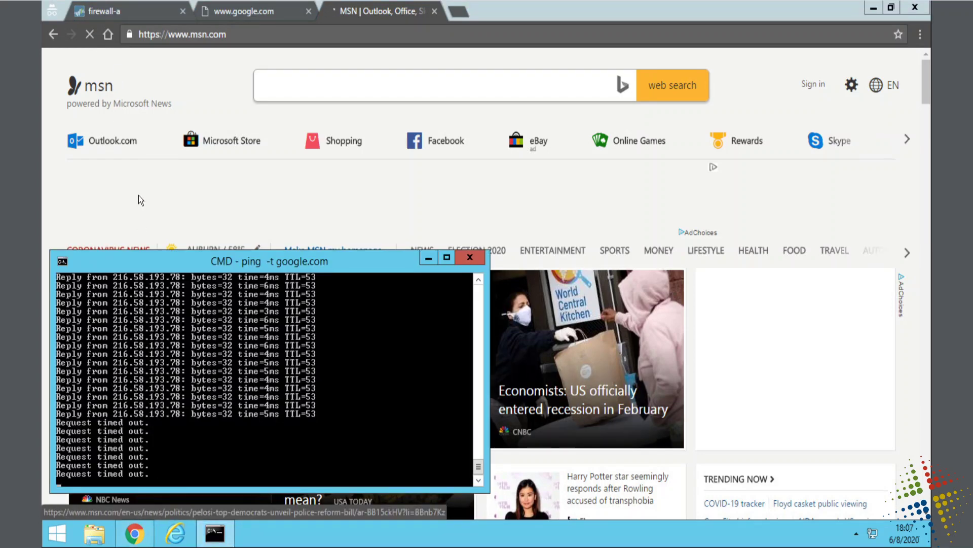
click(135, 7)
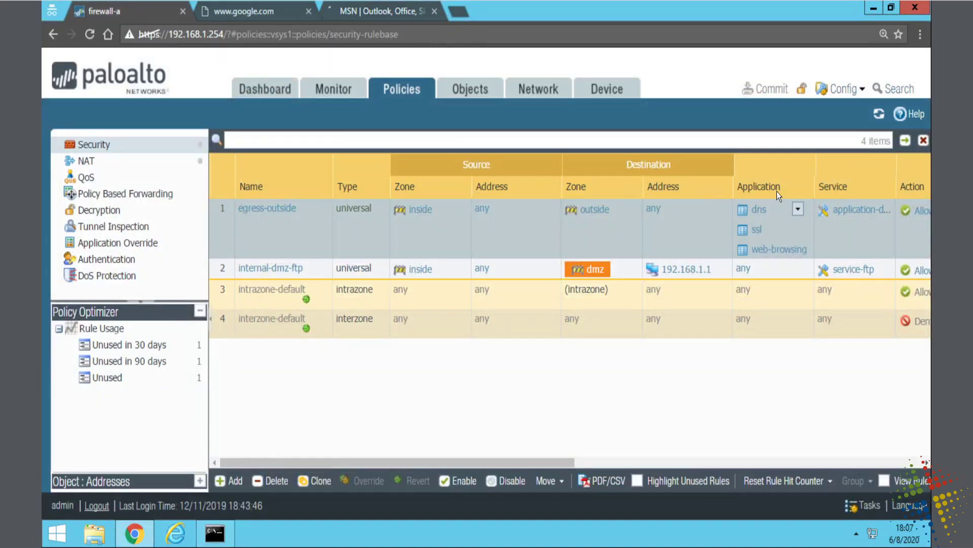
Browse the egress-outside rule's application catalog, close it unchanged, and move to the Objects area.
click(770, 250)
click(412, 285)
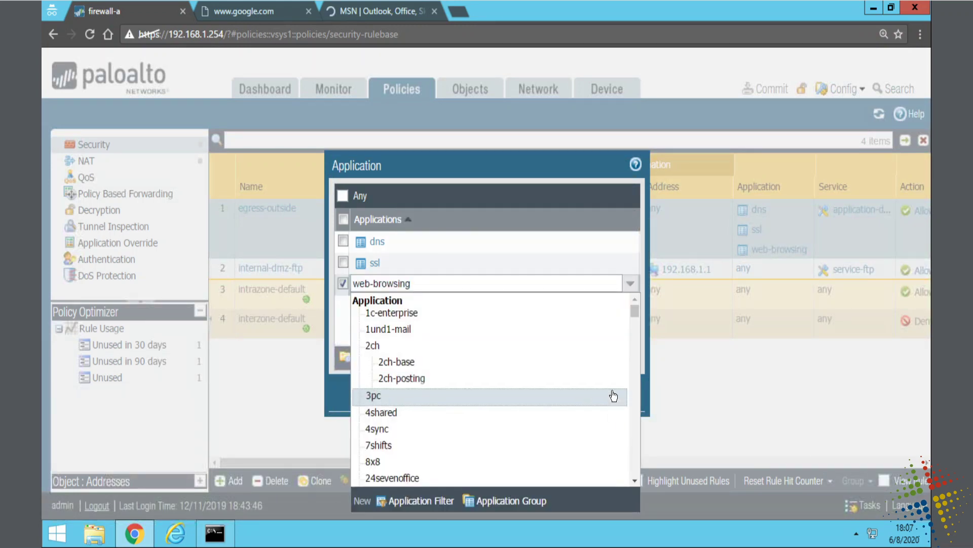
click(615, 395)
click(615, 329)
click(601, 393)
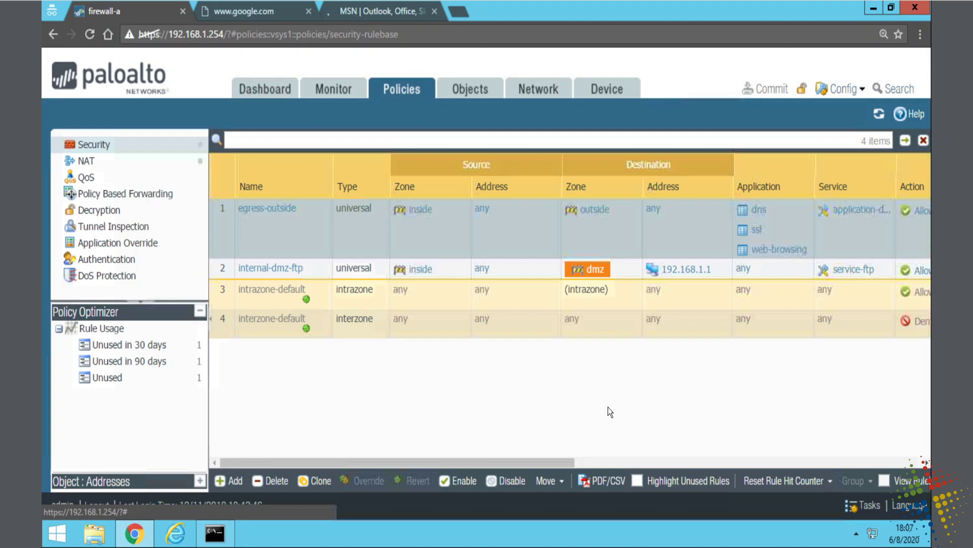
click(466, 92)
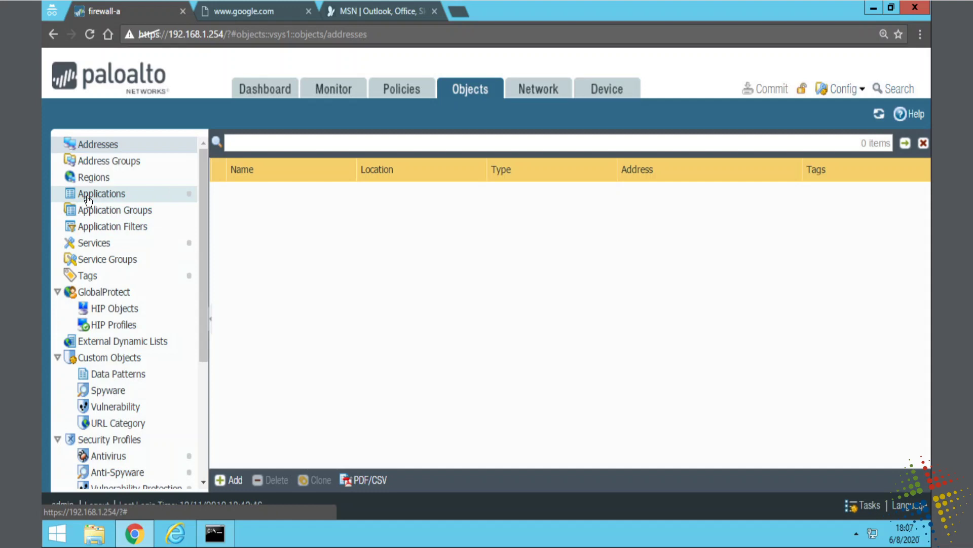
Filter the Objects > Applications catalog by 'ping', narrowing 3083 applications to 63.
click(88, 198)
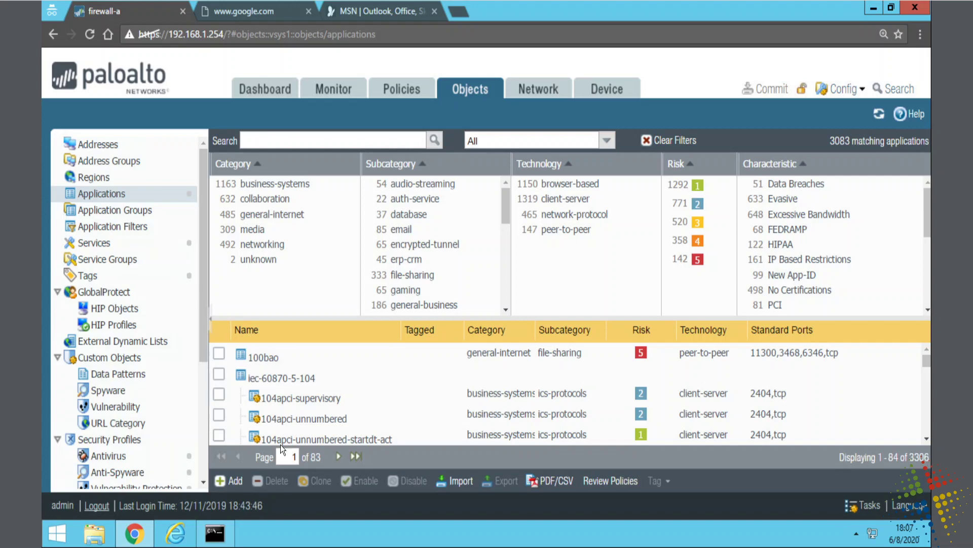
scroll(322, 423, down, 8)
scroll(322, 422, down, 10)
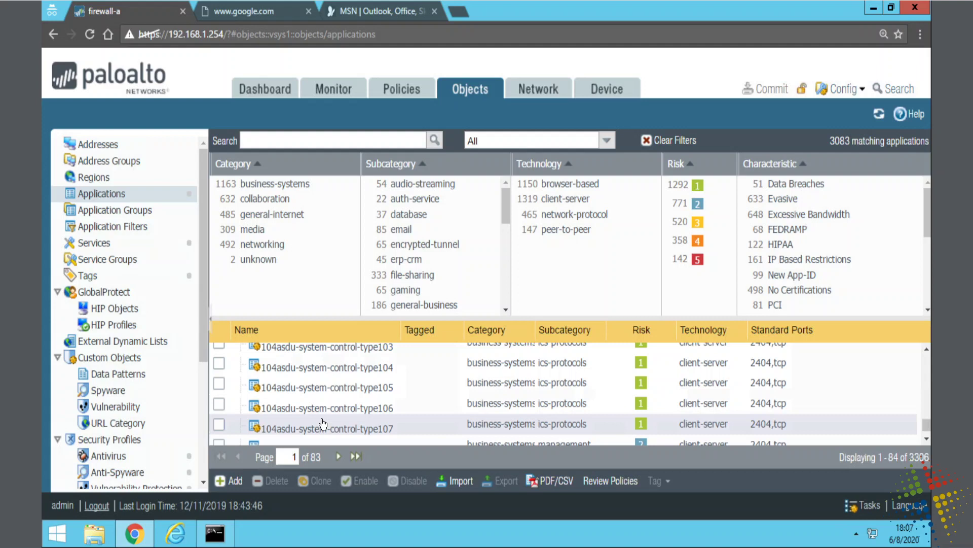
click(329, 140)
text(we)
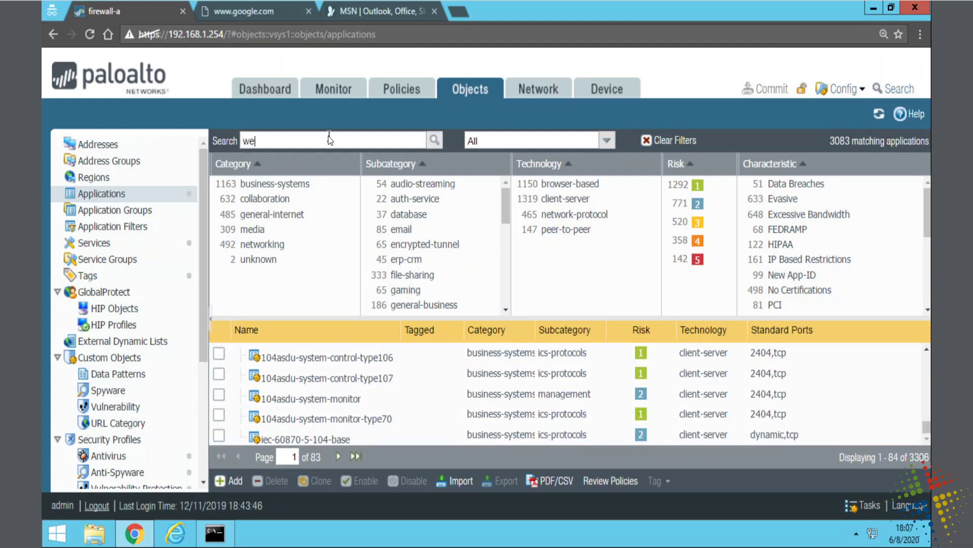
text(b-browb-browse)
key(BackSpace)
key(BackSpace)
key(BackSpace)
key(BackSpace)
key(BackSpace)
key(BackSpace)
key(BackSpace)
key(BackSpace)
key(BackSpace)
key(BackSpace)
text(google)
key(BackSpace)
key(BackSpace)
key(BackSpace)
key(BackSpace)
key(BackSpace)
key(BackSpace)
text(id)
key(BackSpace)
key(BackSpace)
text(ping)
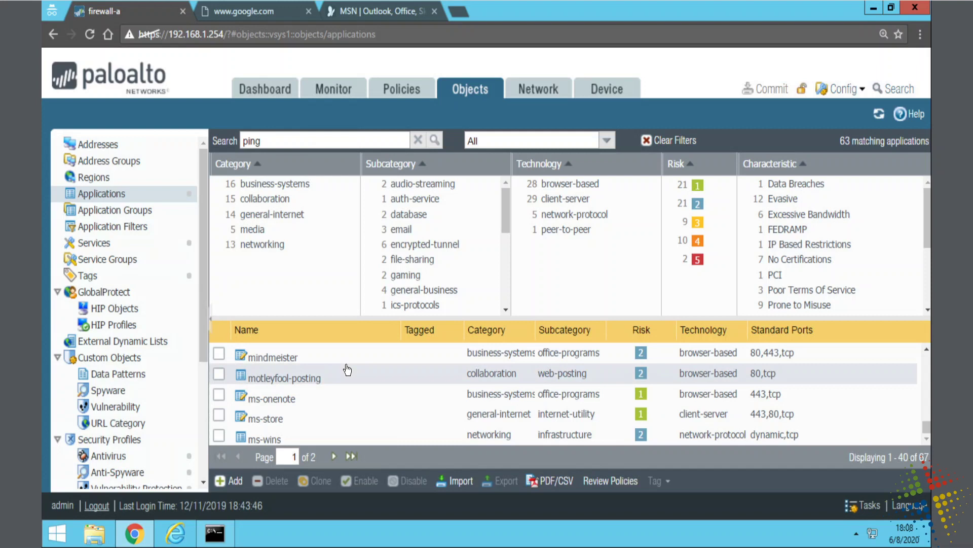
Inspect the ping application's standard ports, known vulnerabilities and category, then close its details.
click(335, 456)
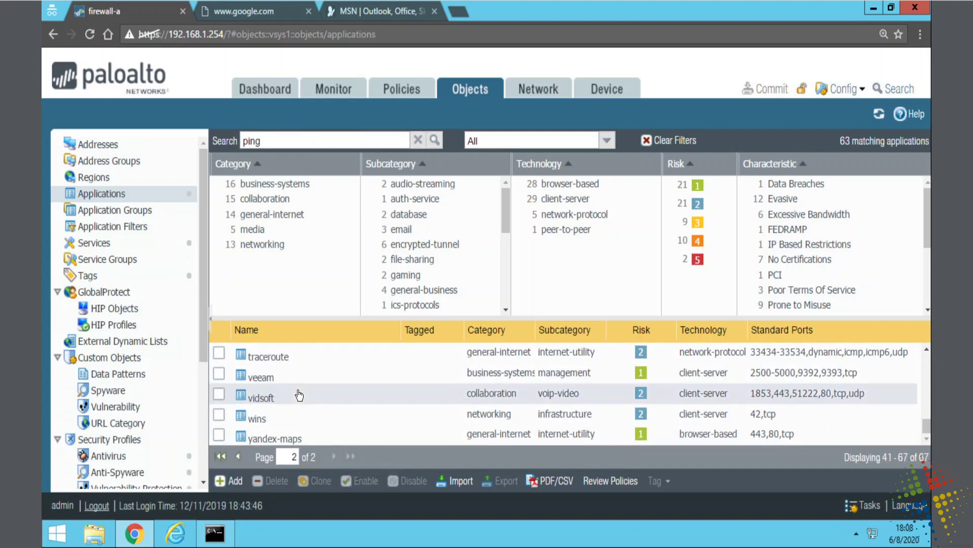
scroll(299, 395, up, 5)
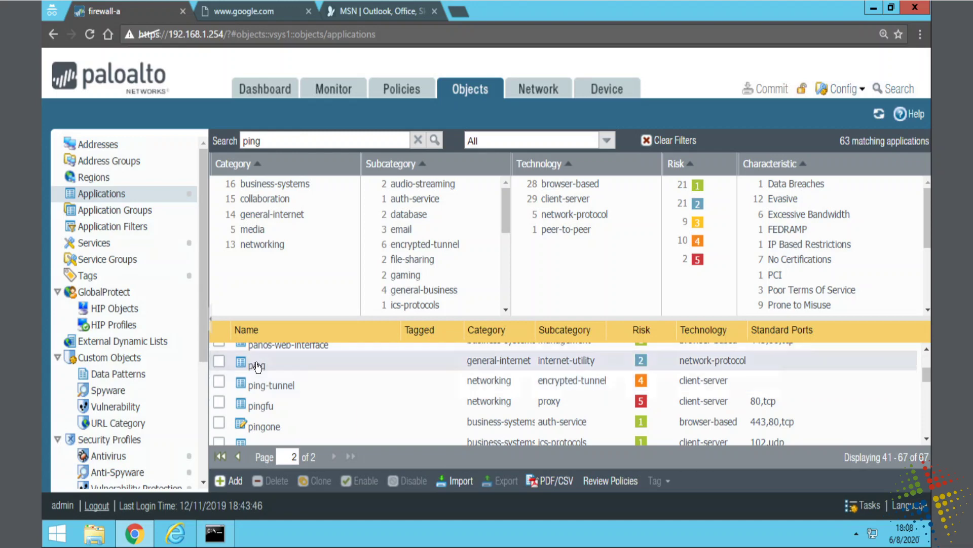
click(257, 366)
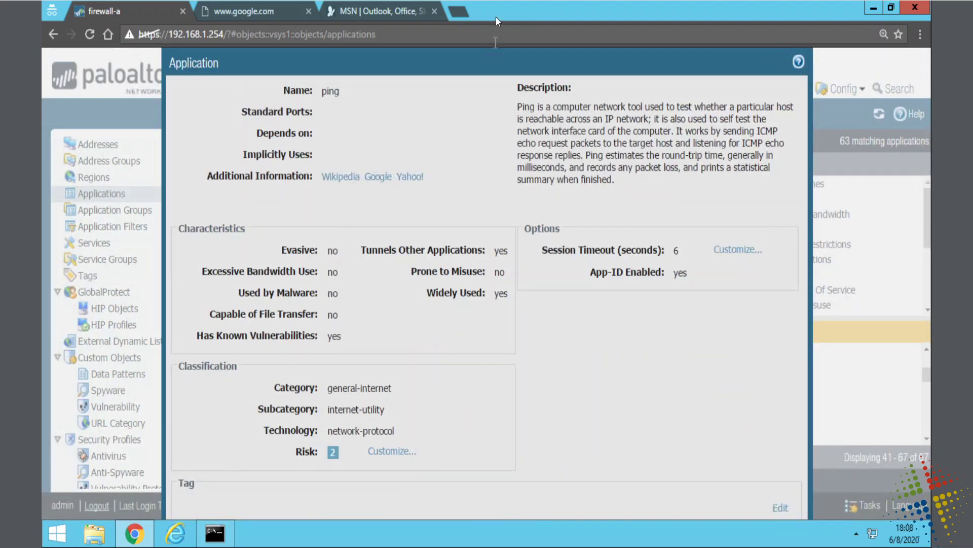
drag(497, 57, 498, 56)
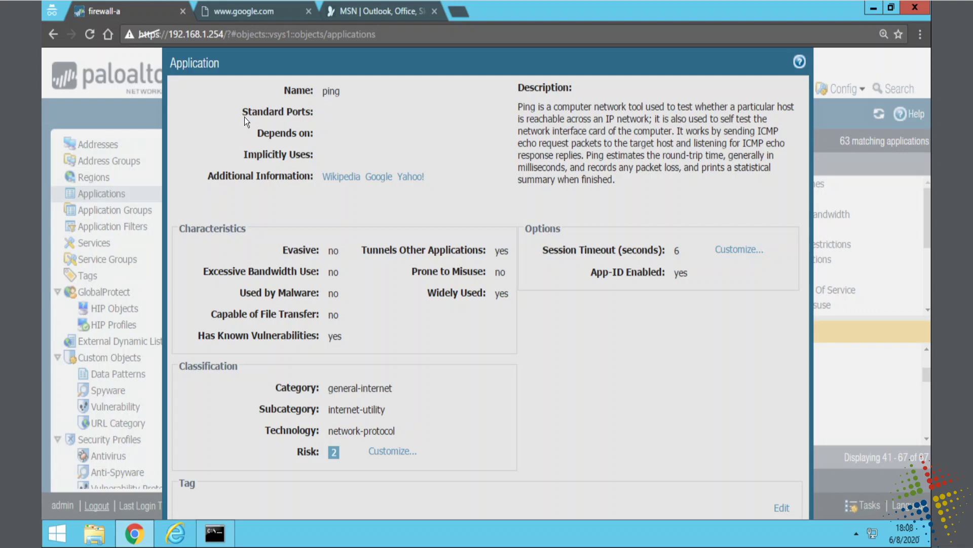
drag(251, 112, 314, 116)
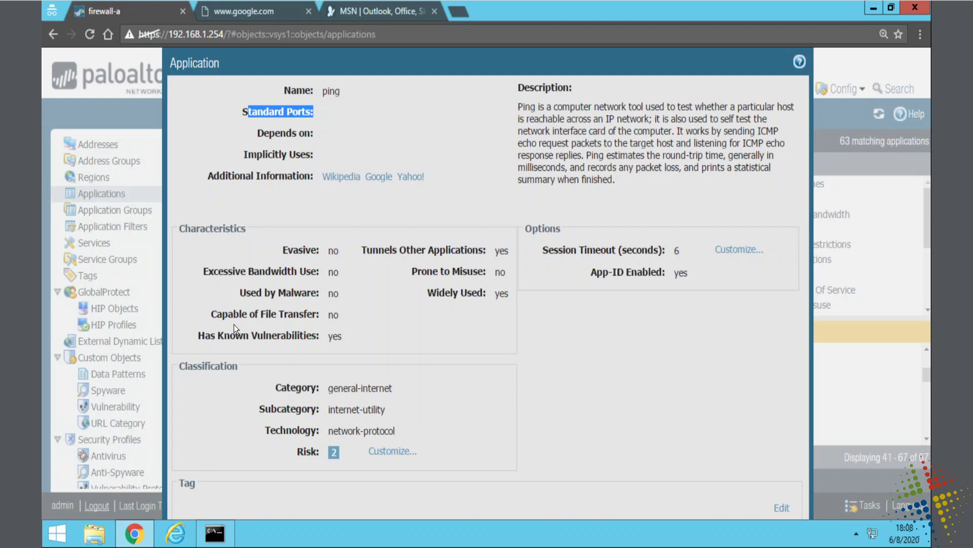
drag(214, 340, 305, 353)
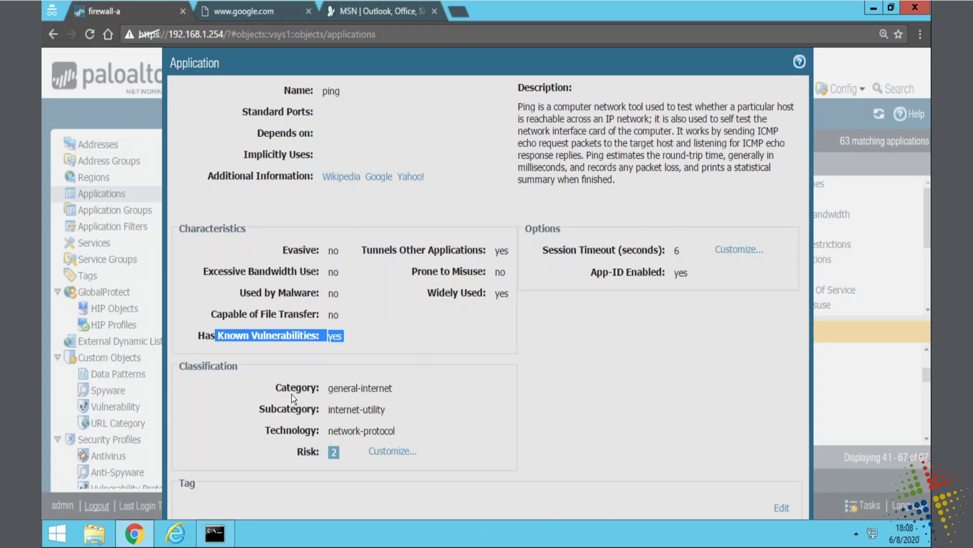
drag(291, 394, 328, 394)
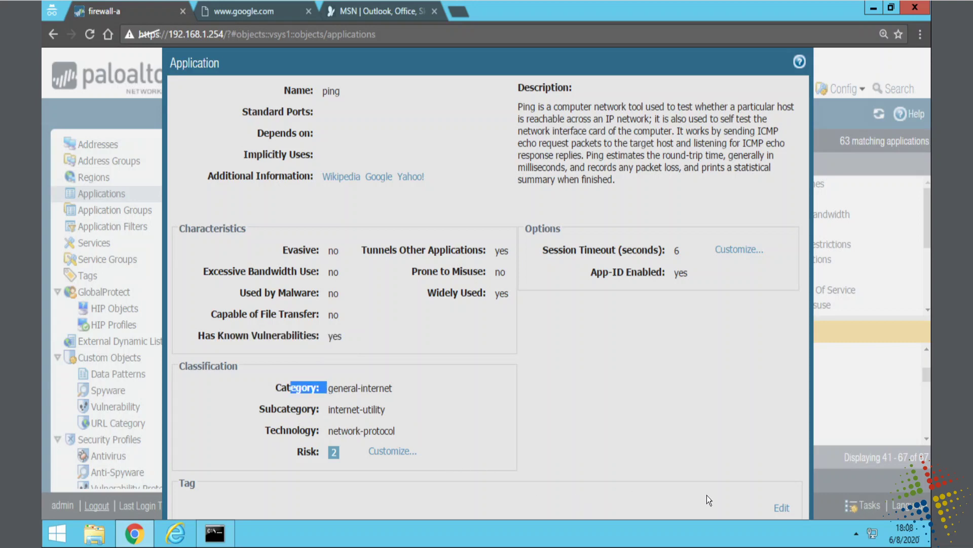
key(Escape)
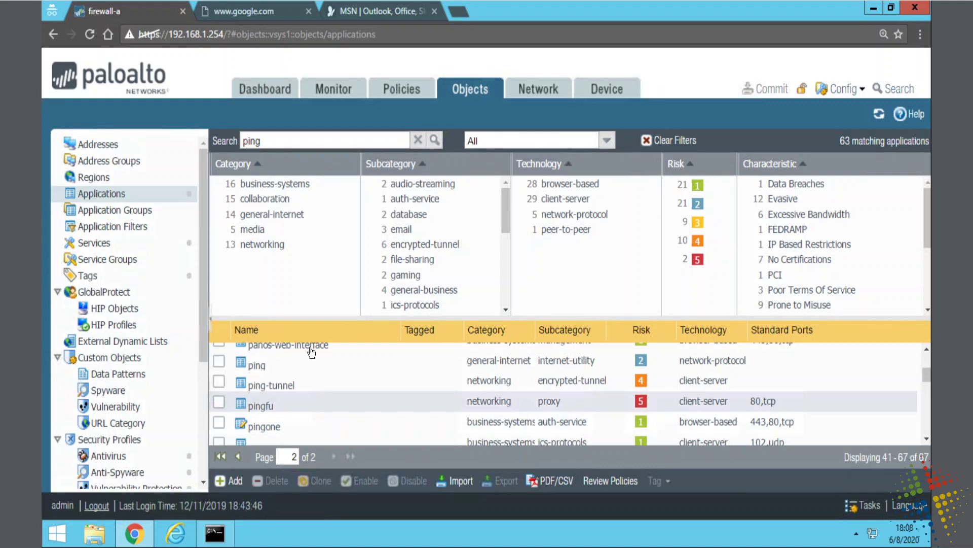
Filter applications by 'google' (126 matches) and view google-calendar's details on the next page.
double_click(306, 142)
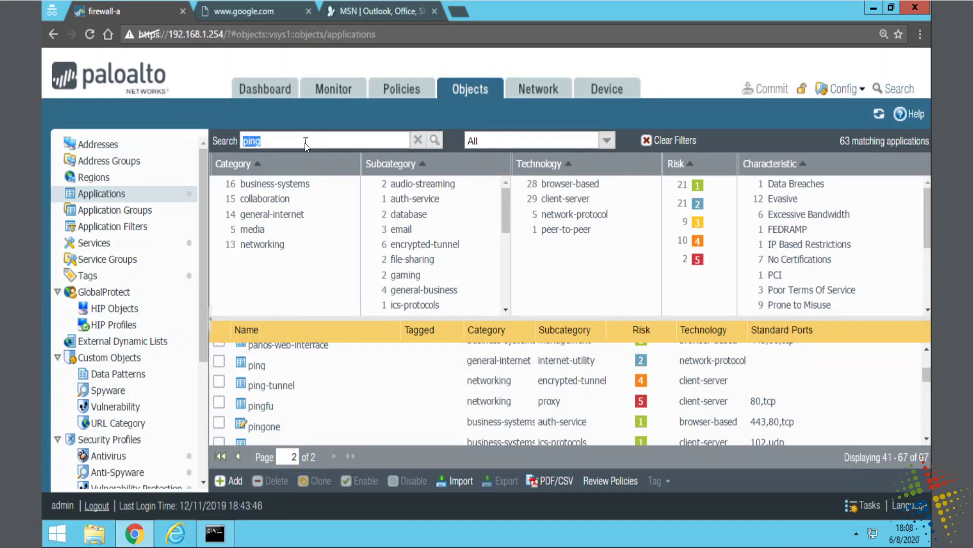
text(google)
key(Return)
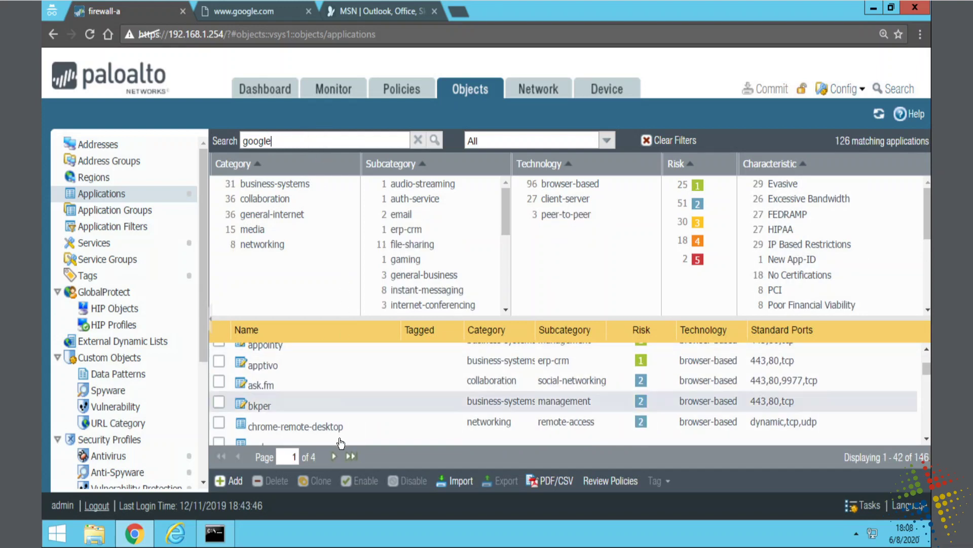
click(333, 456)
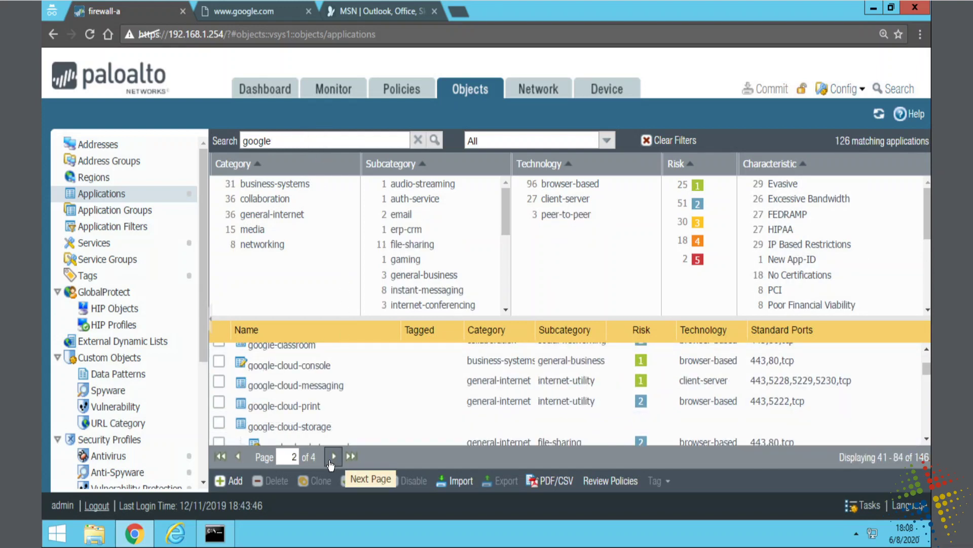
scroll(321, 403, up, 2)
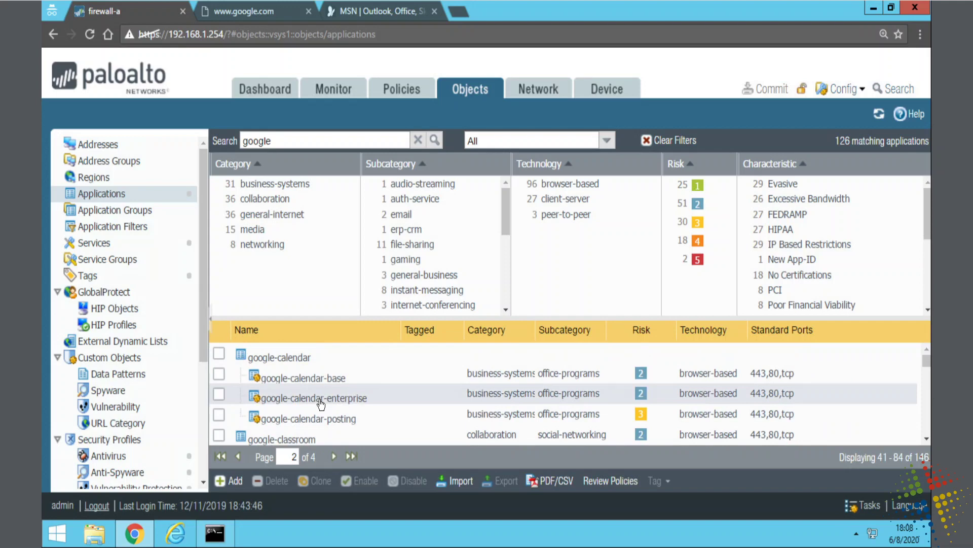
click(287, 358)
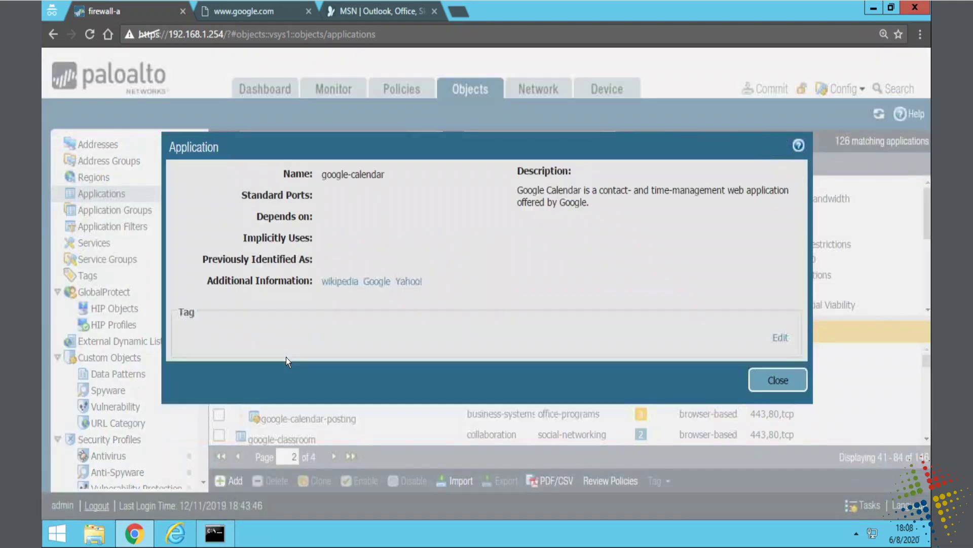
click(768, 380)
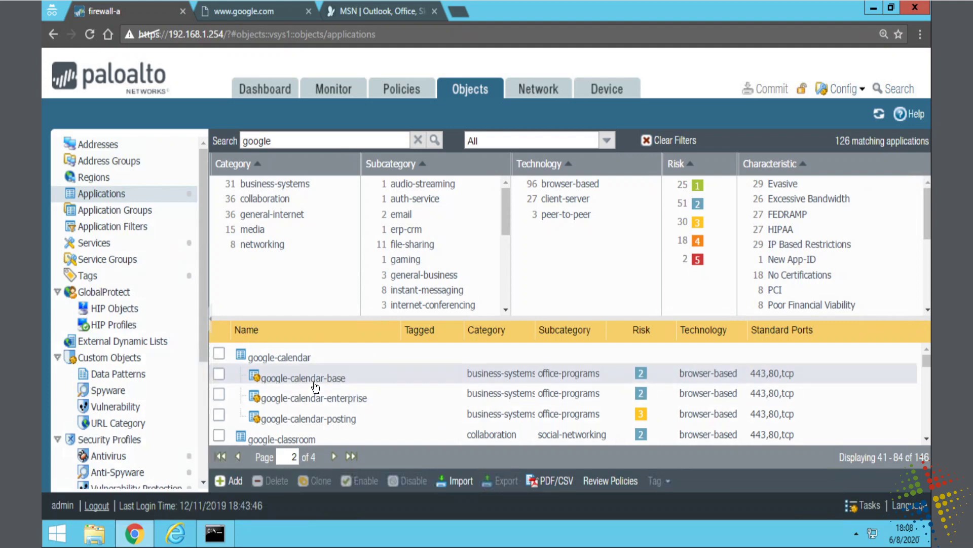
Highlight google-calendar-base's ports tcp/80,443, its google-base dependency and drop-reset deny action.
click(314, 381)
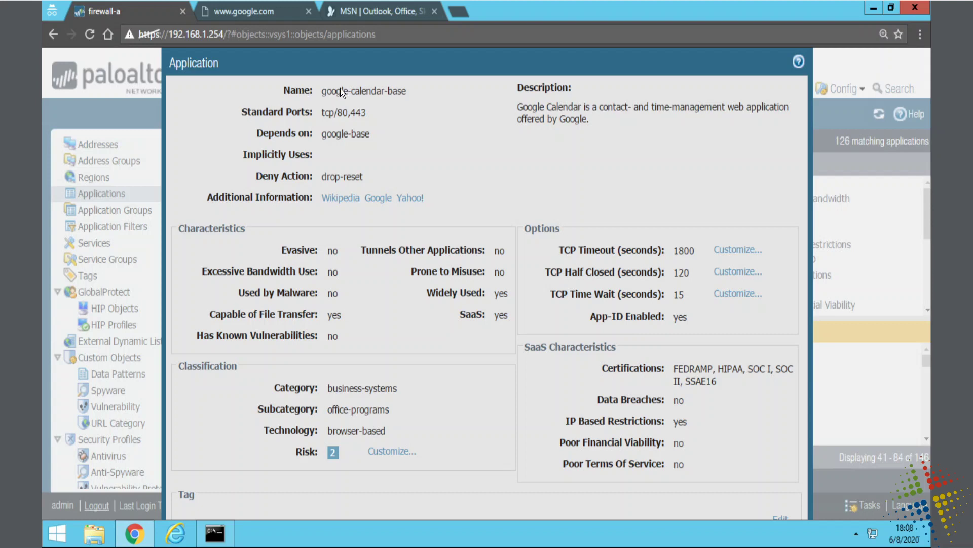
drag(304, 90, 421, 89)
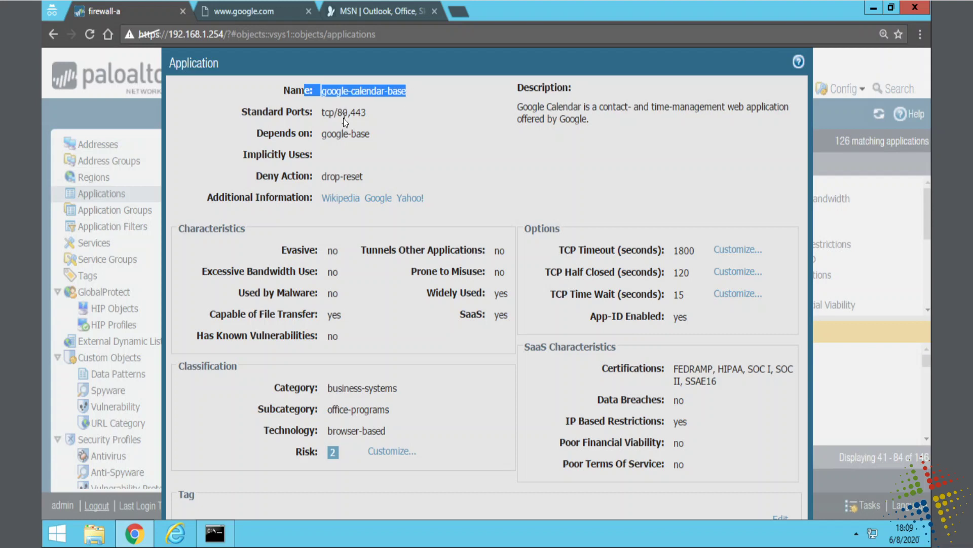
drag(333, 113, 370, 113)
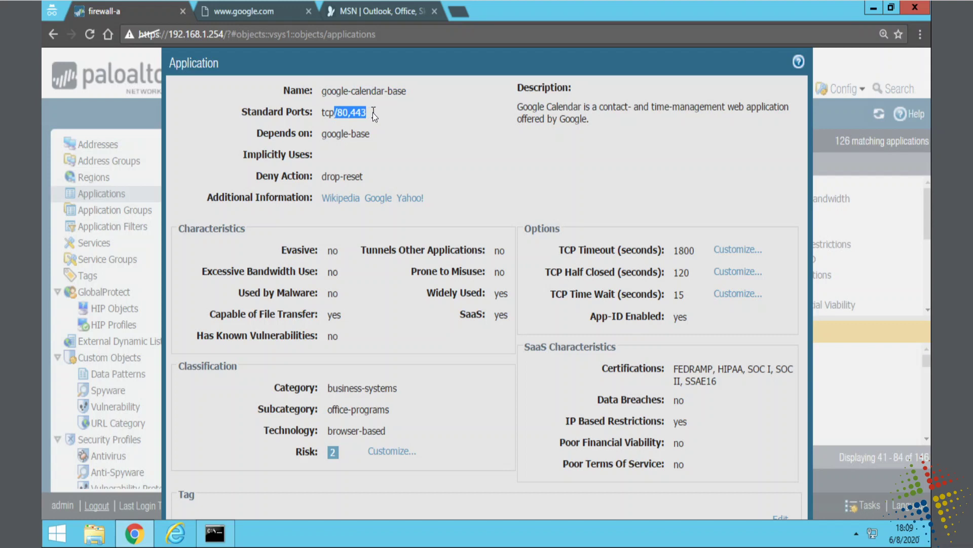
drag(371, 137, 313, 133)
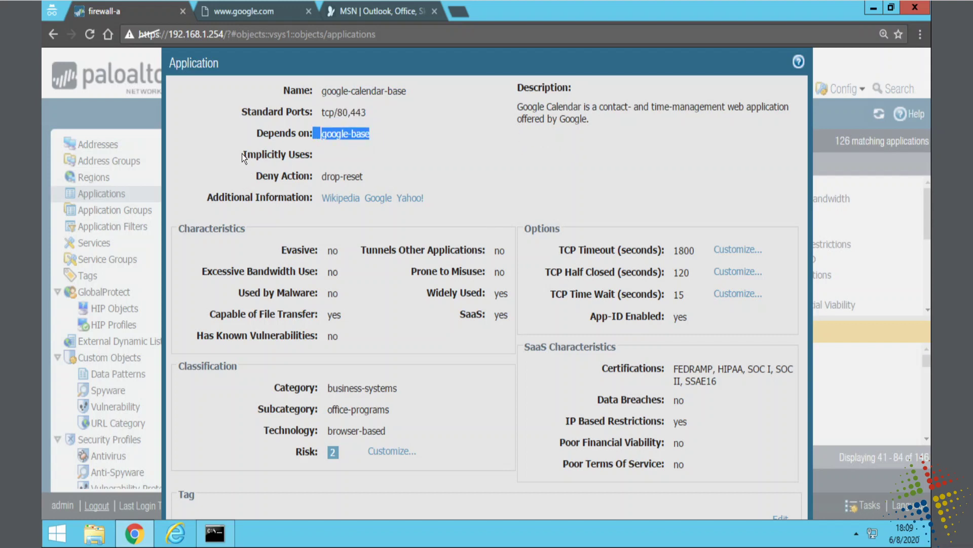
drag(261, 134, 367, 135)
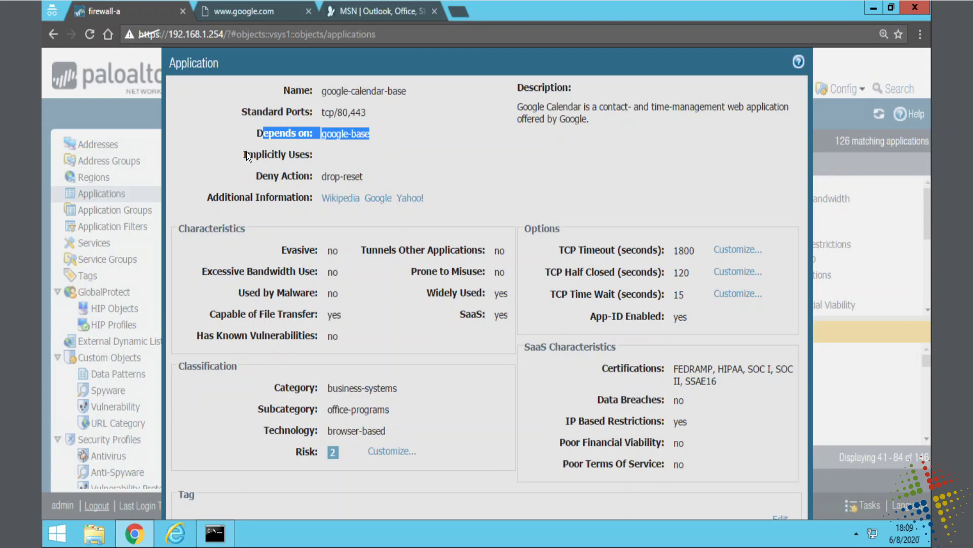
drag(248, 155, 333, 159)
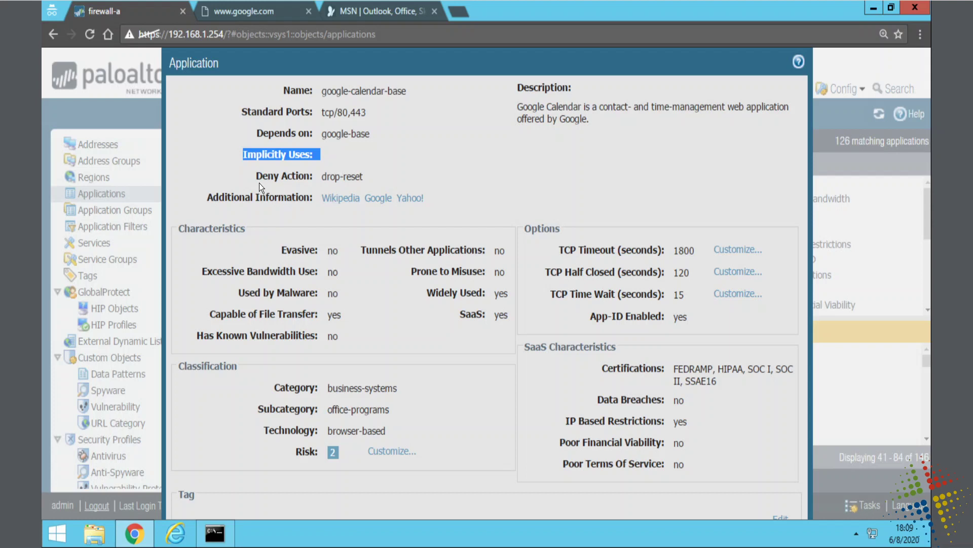
drag(260, 184, 366, 181)
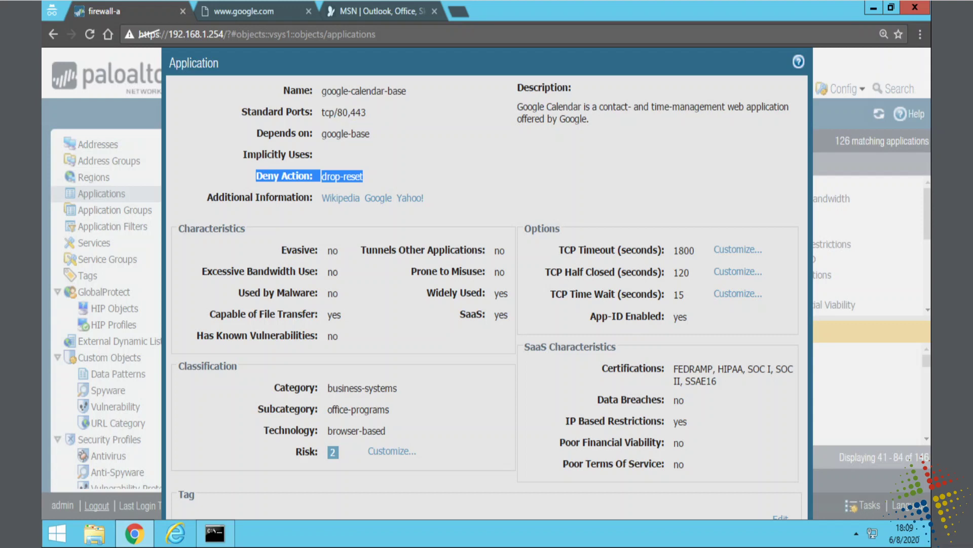
drag(662, 65, 626, 66)
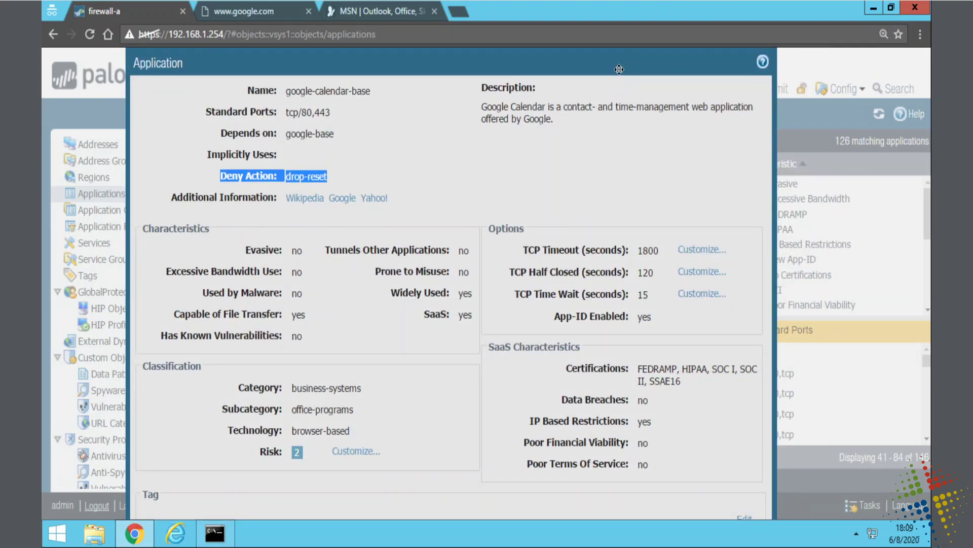
click(880, 254)
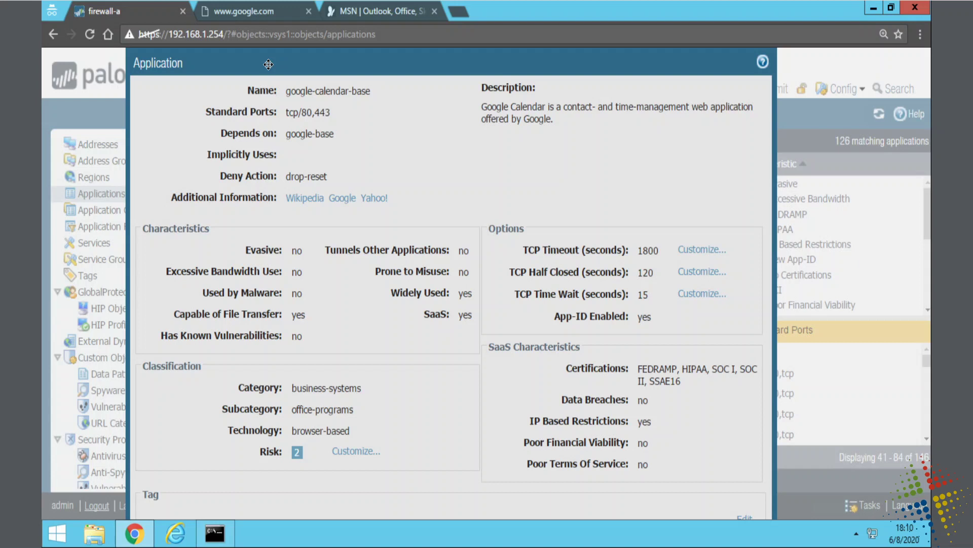
drag(286, 90, 367, 99)
drag(334, 135, 268, 132)
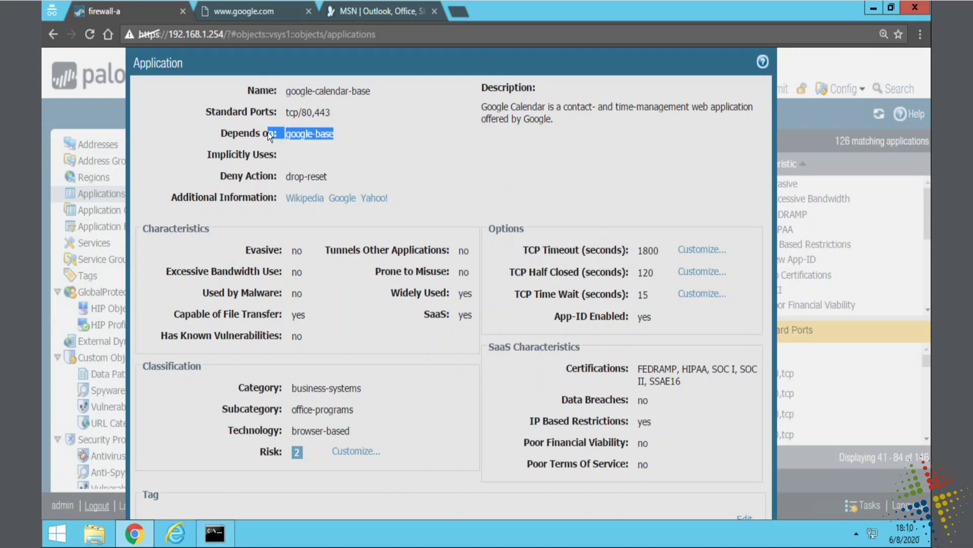